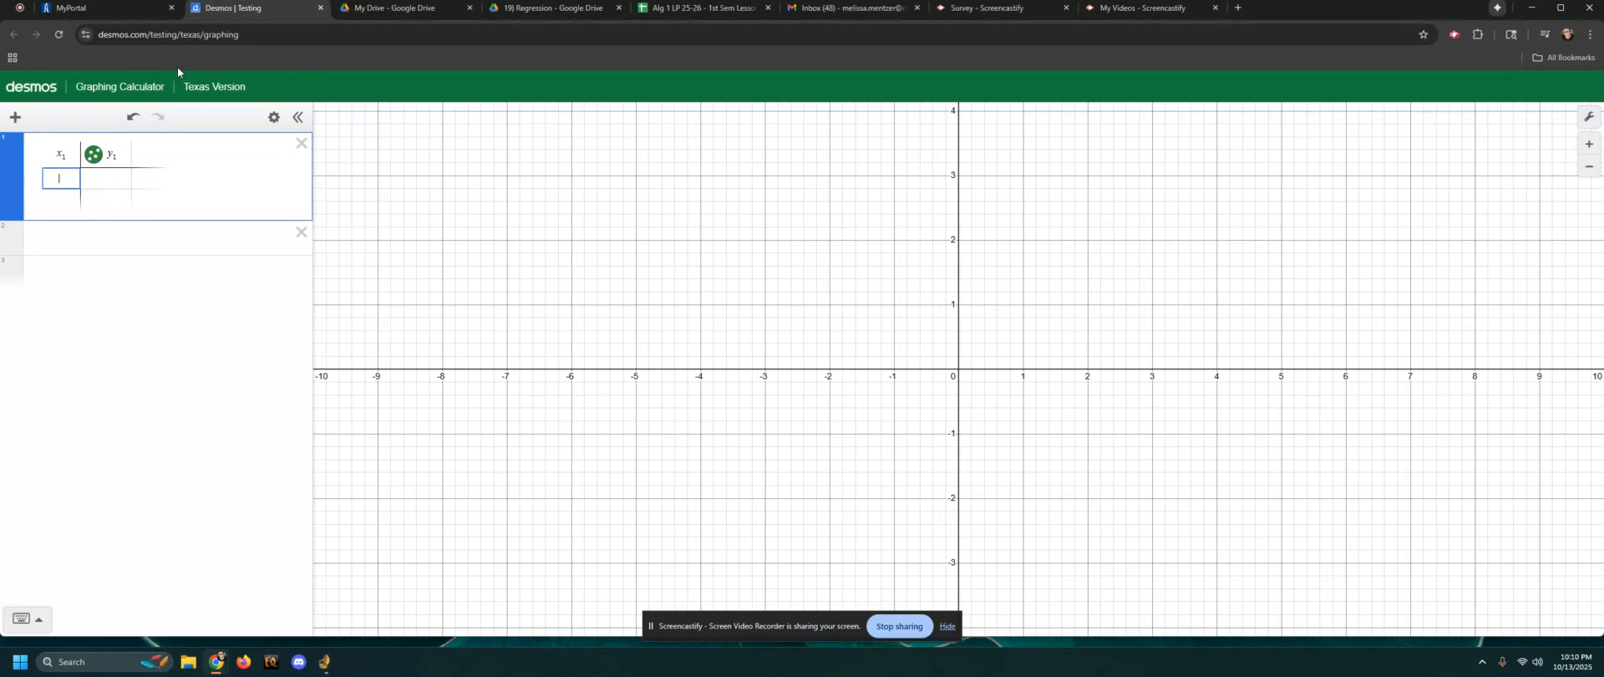
Enter the x-values 1, 2 and 4 in the table's first column
type("1")
key("Return")
type("2")
key("Return")
type("4")
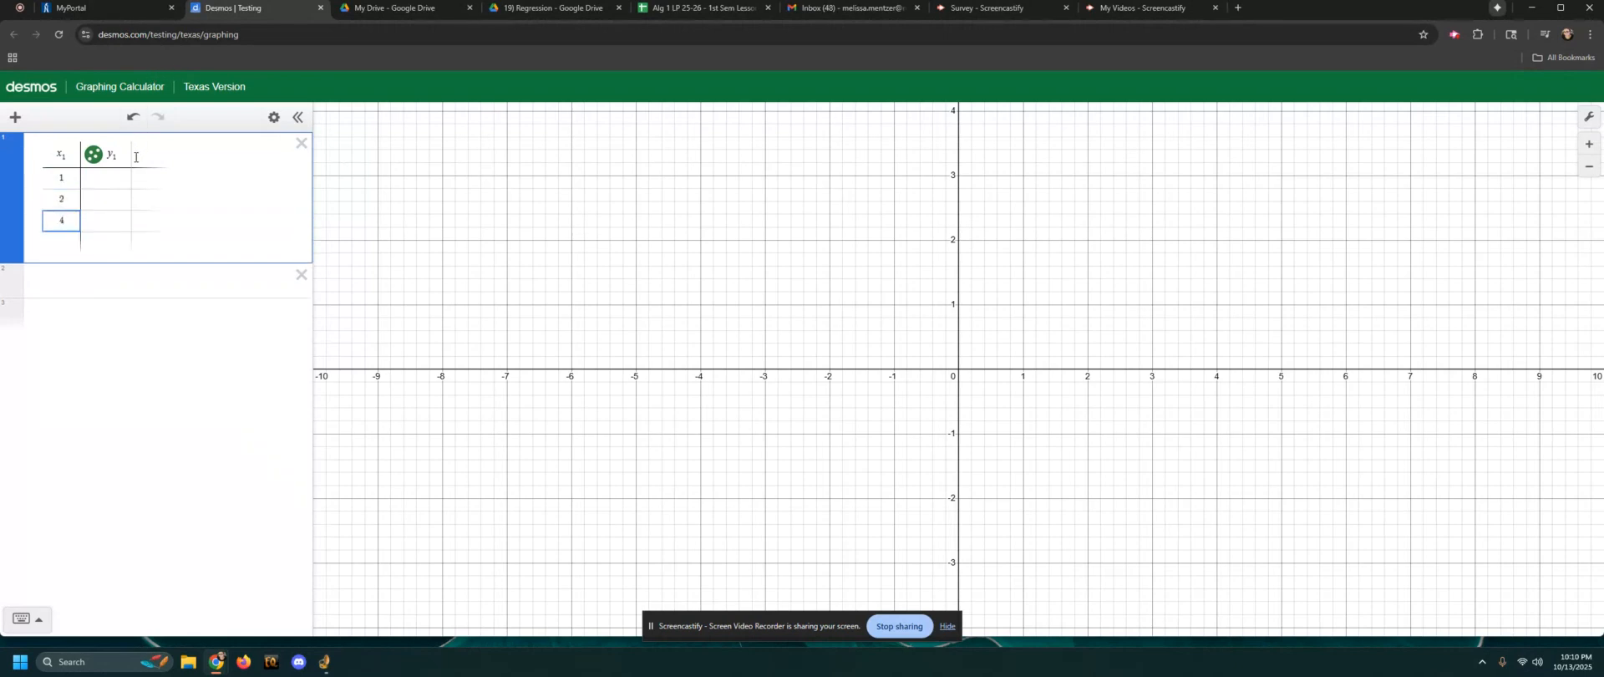
Enter the matching y-values -1, 3 and 7 in the table's second column
left_click(110, 187)
type("-1")
key("Return")
type("3")
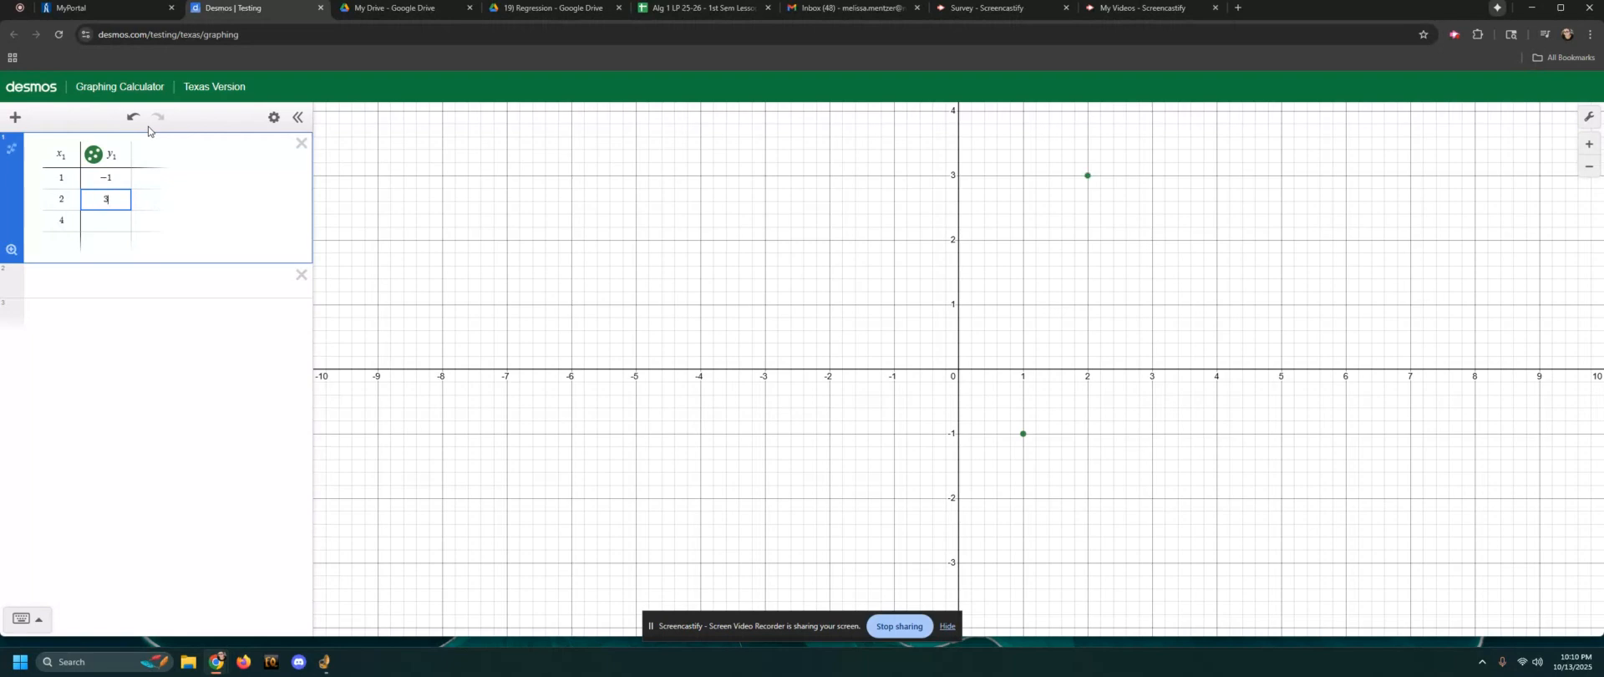
key("Return")
left_click(87, 278)
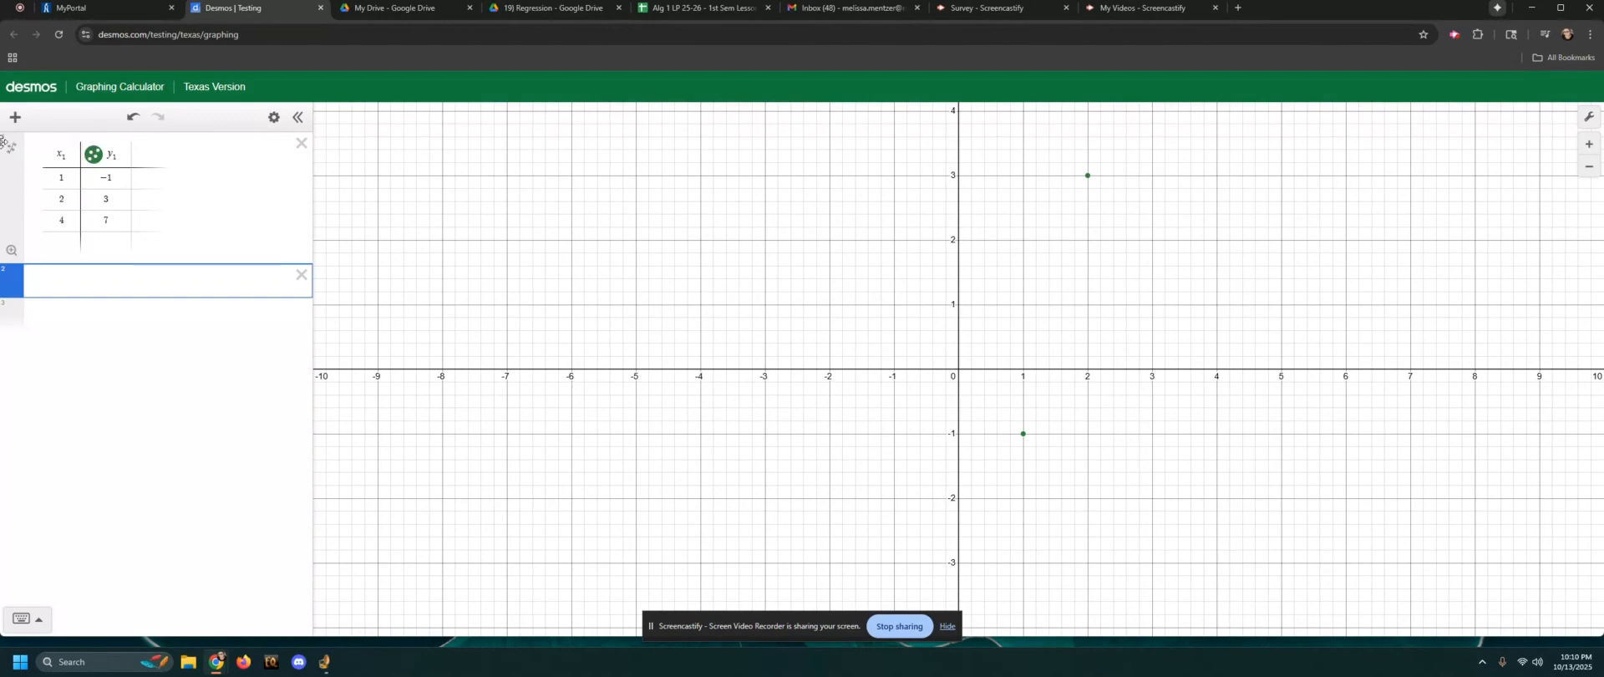
Fit a linear regression to the table data and highlight its equation and correlation coefficient r
left_click(11, 153)
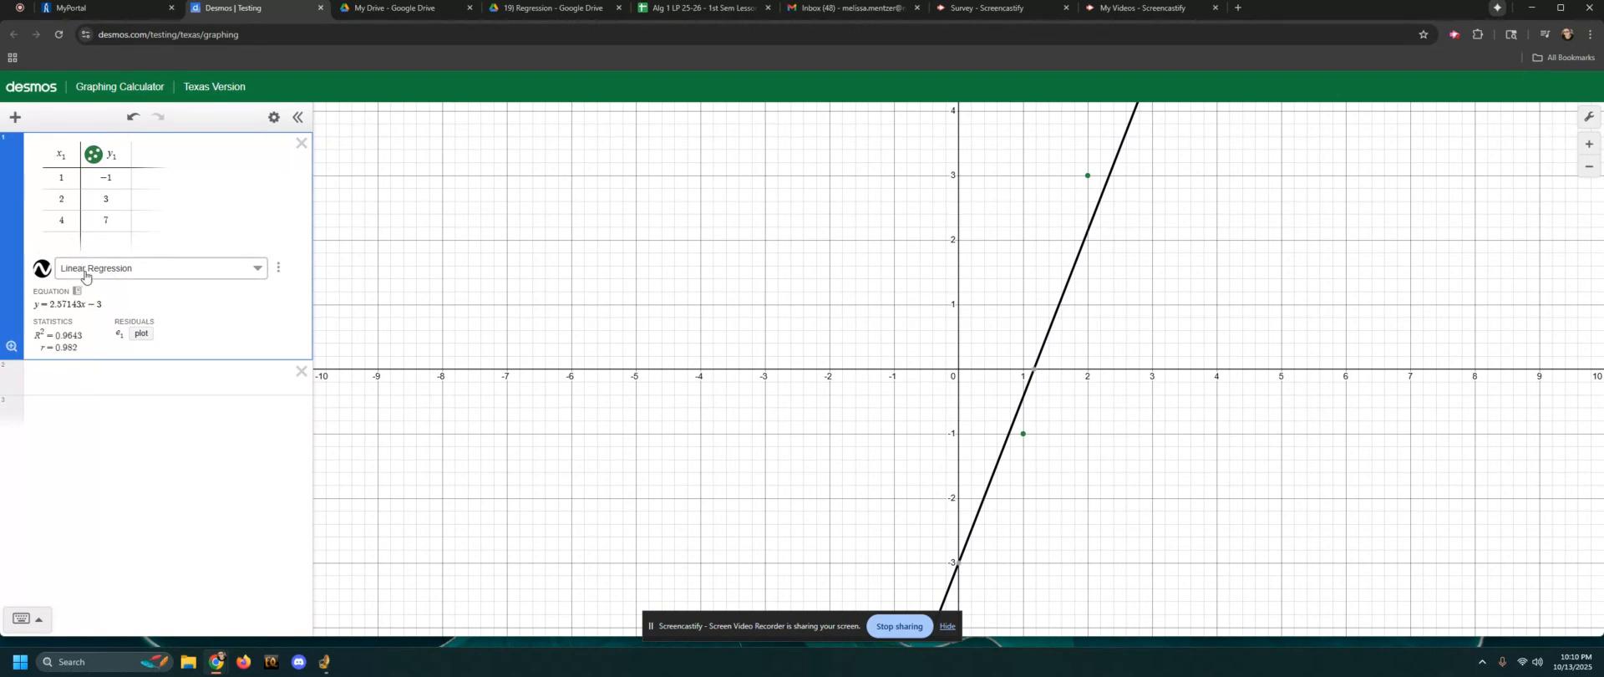
scroll(965, 531, "down", 1)
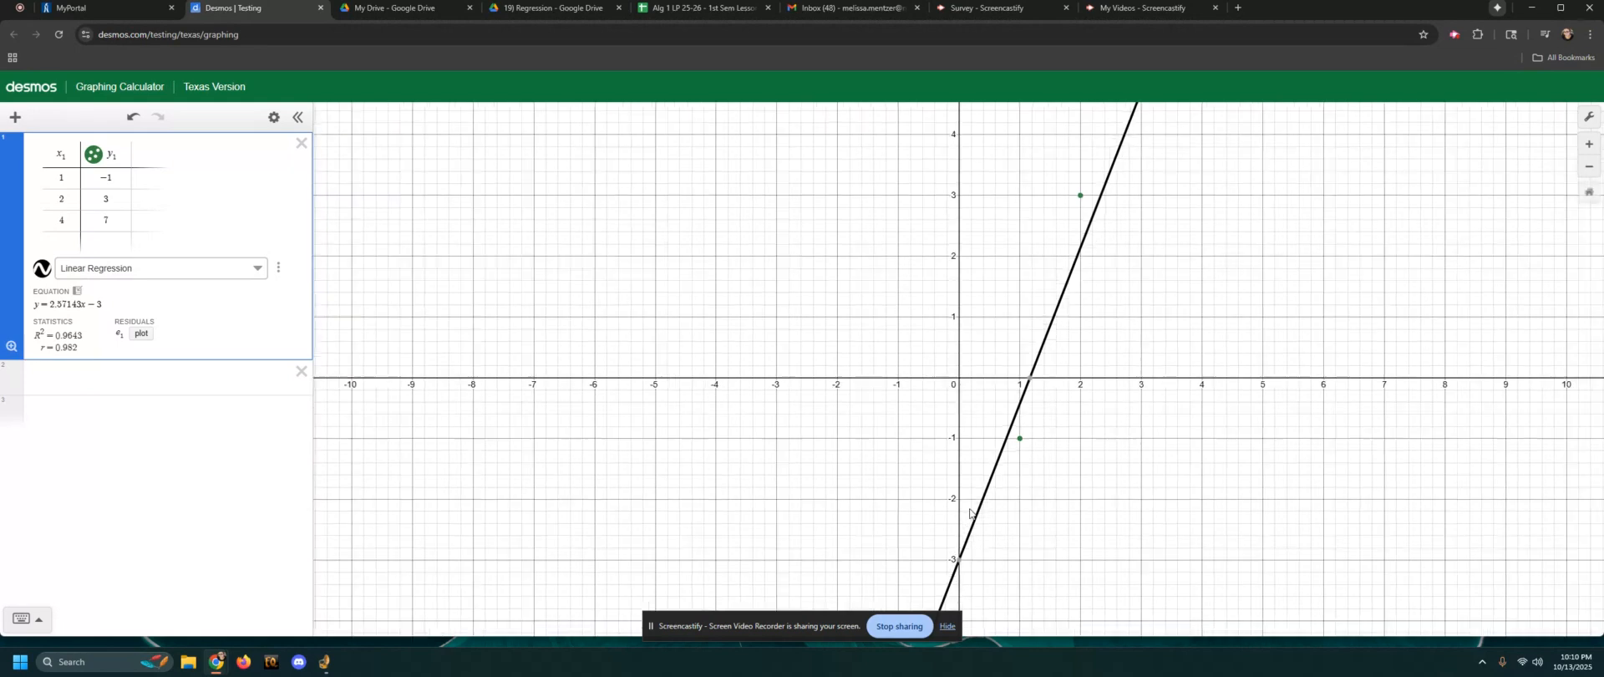
scroll(998, 518, "down", 2)
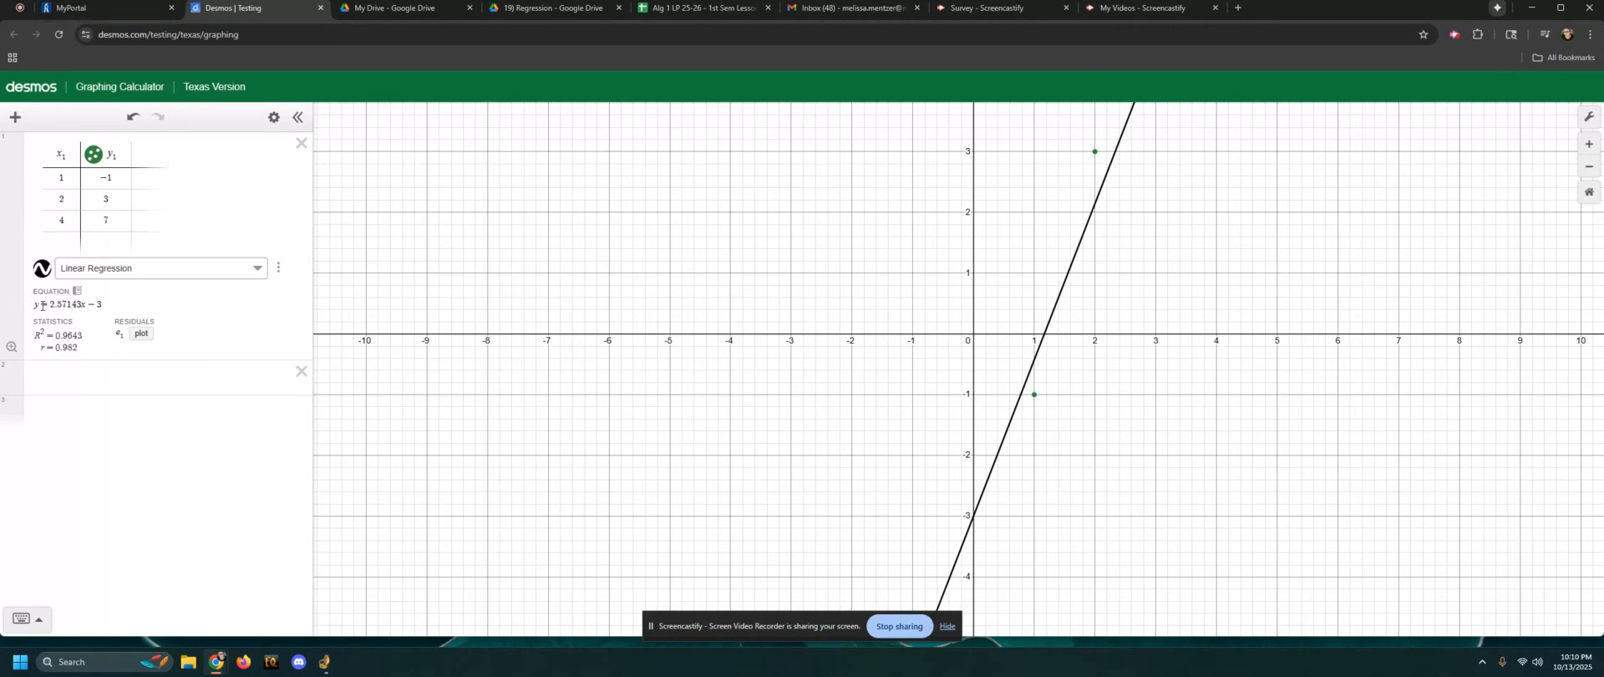
left_click_drag(35, 305, 125, 311)
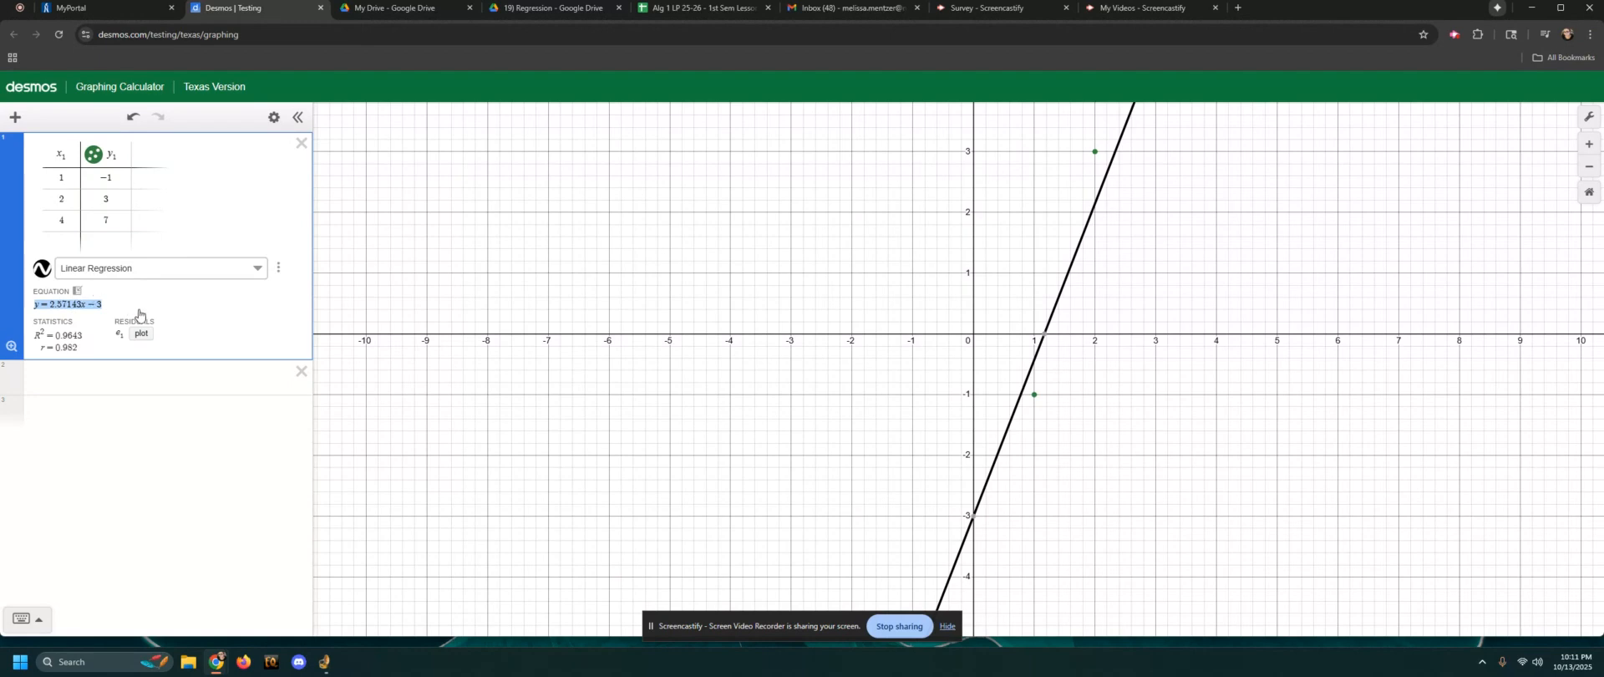
double_click(44, 348)
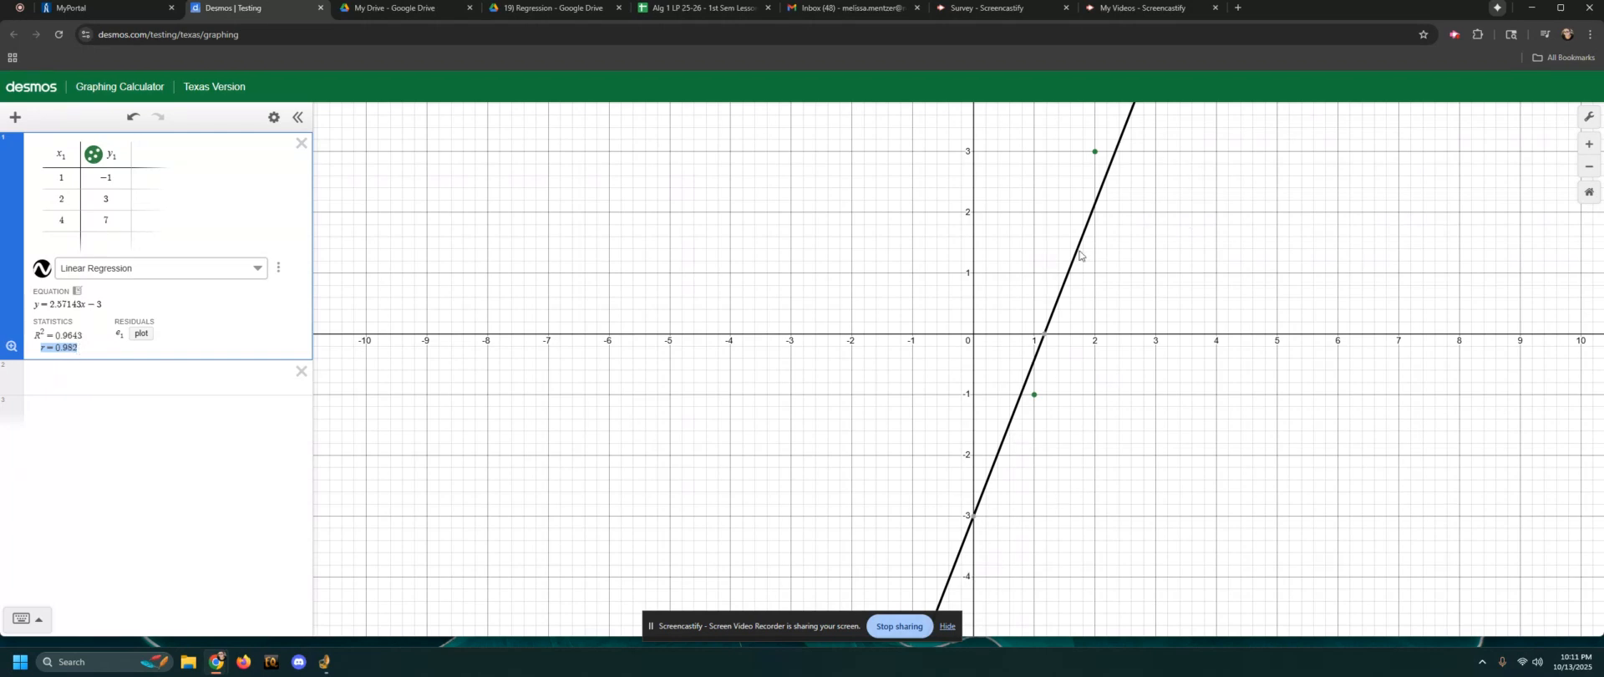
Copy the regression equation y = 2.57143x - 3 into the empty expression line below the table
left_click(154, 383)
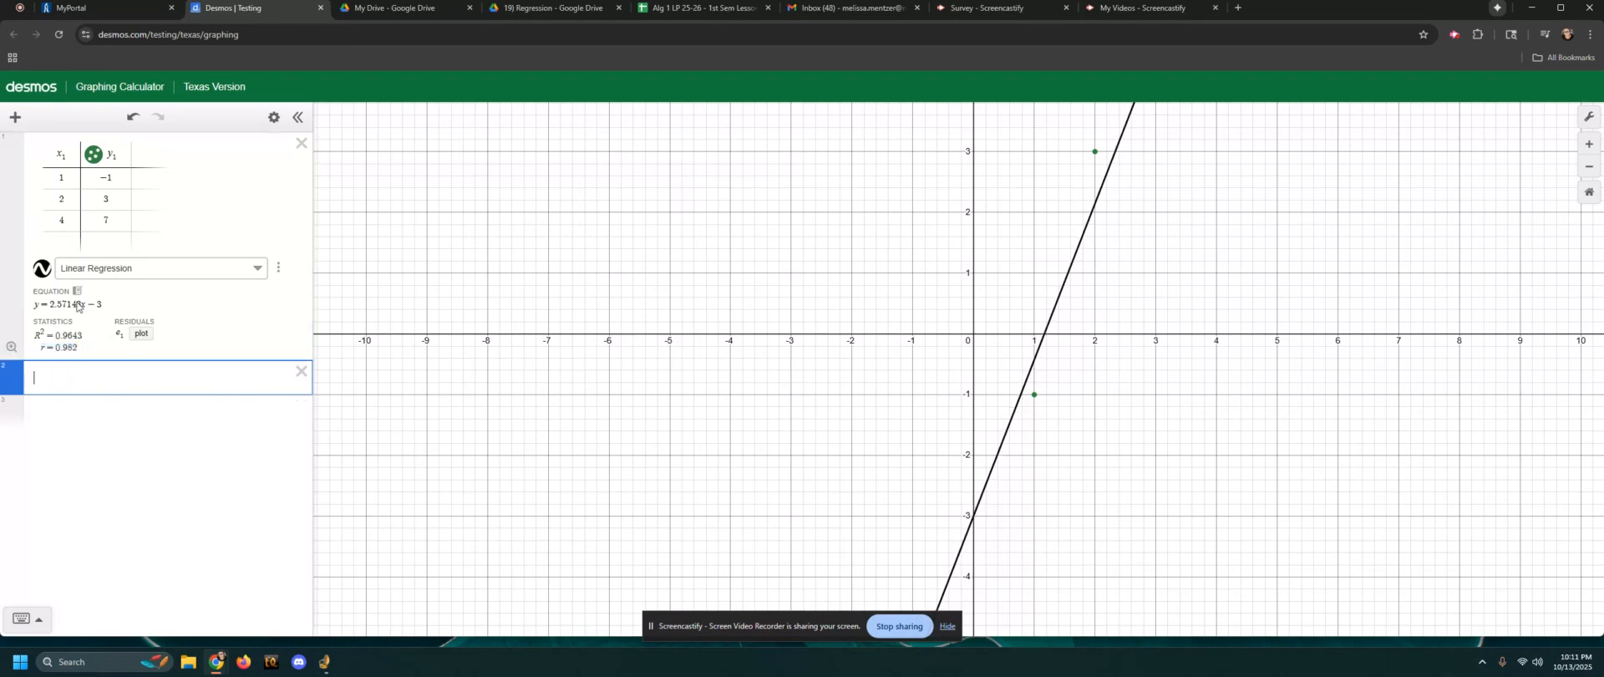
double_click(83, 304)
key("ctrl+c")
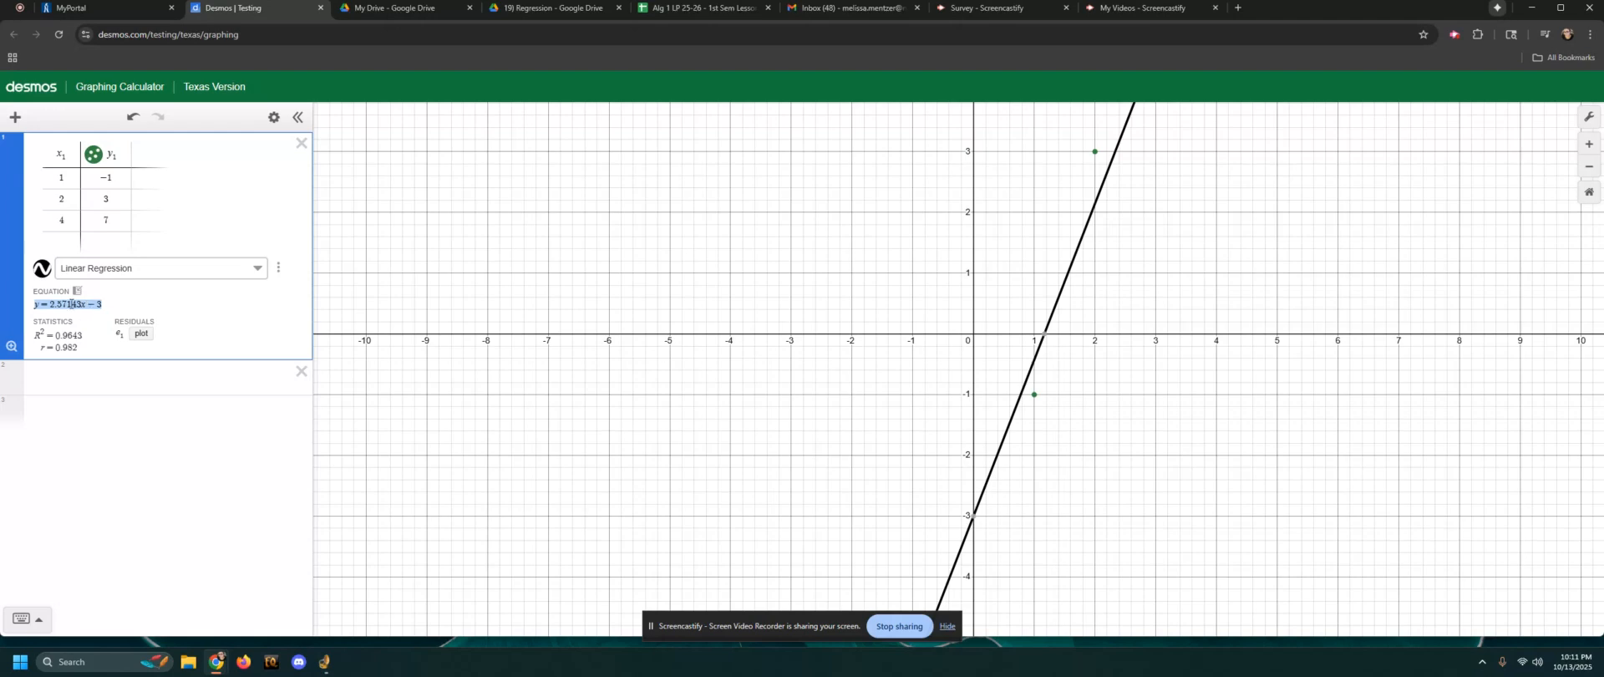
left_click(59, 391)
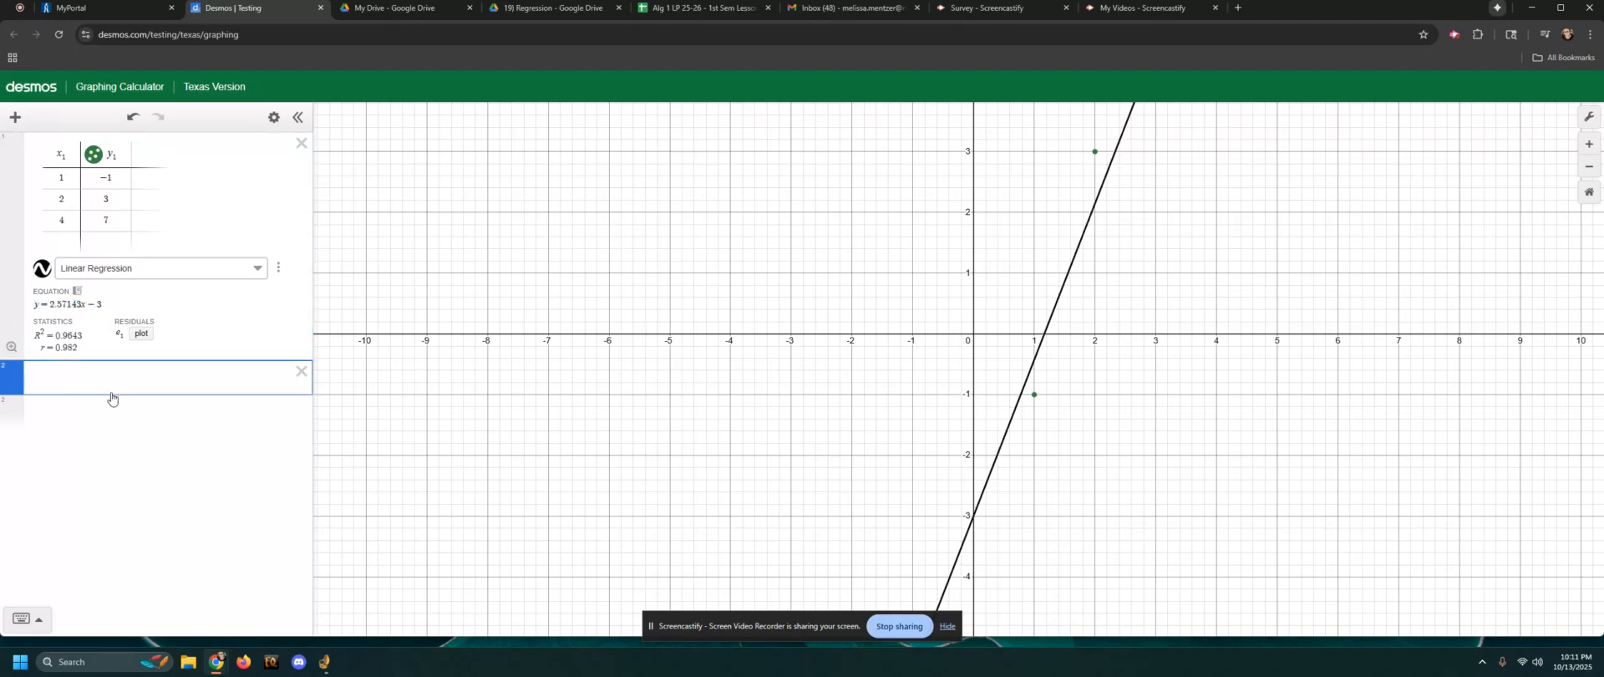
key("ctrl+v")
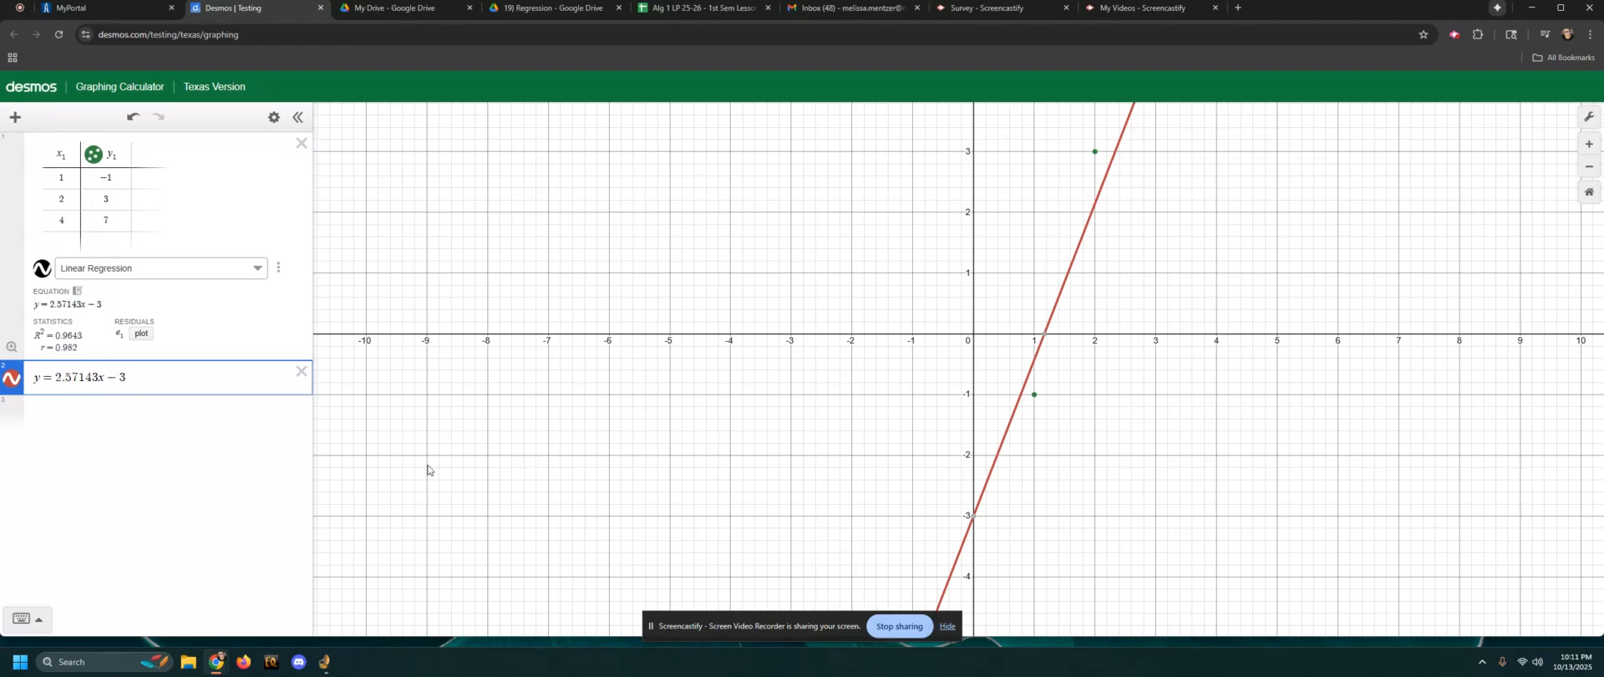
Replace y with f(x) in the copied equation so it reads f(x) = 2.57143x - 3
left_click(68, 410)
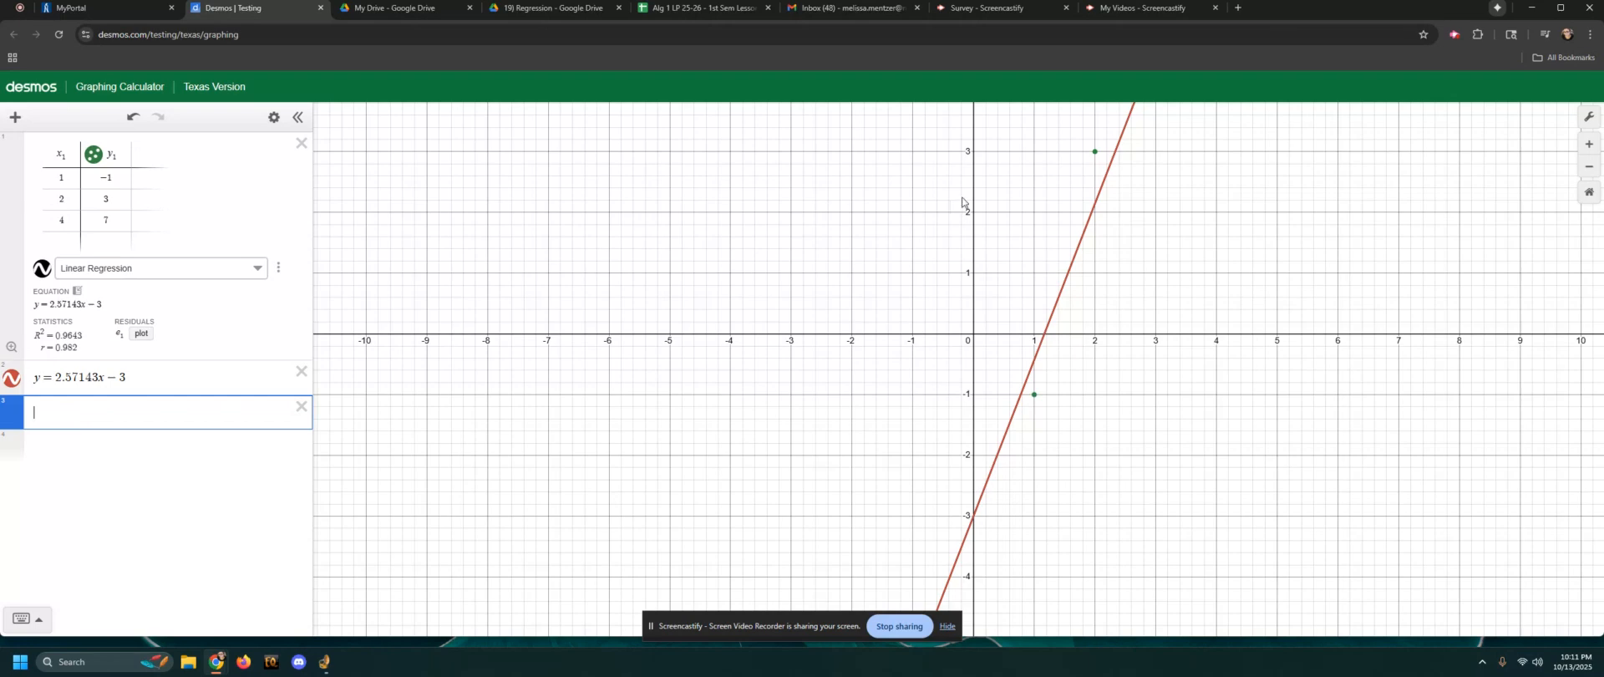
left_click(40, 379)
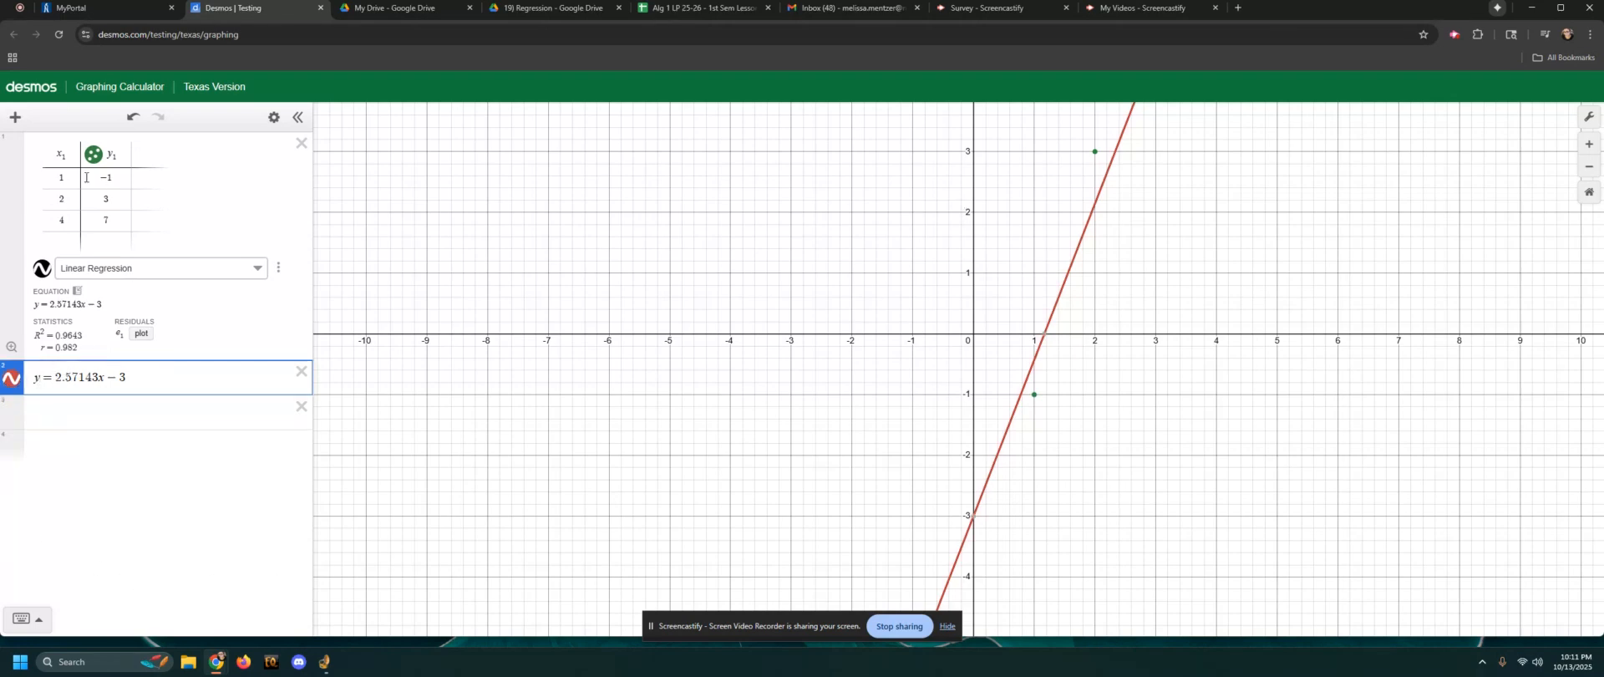
key("BackSpace")
type("f(x)")
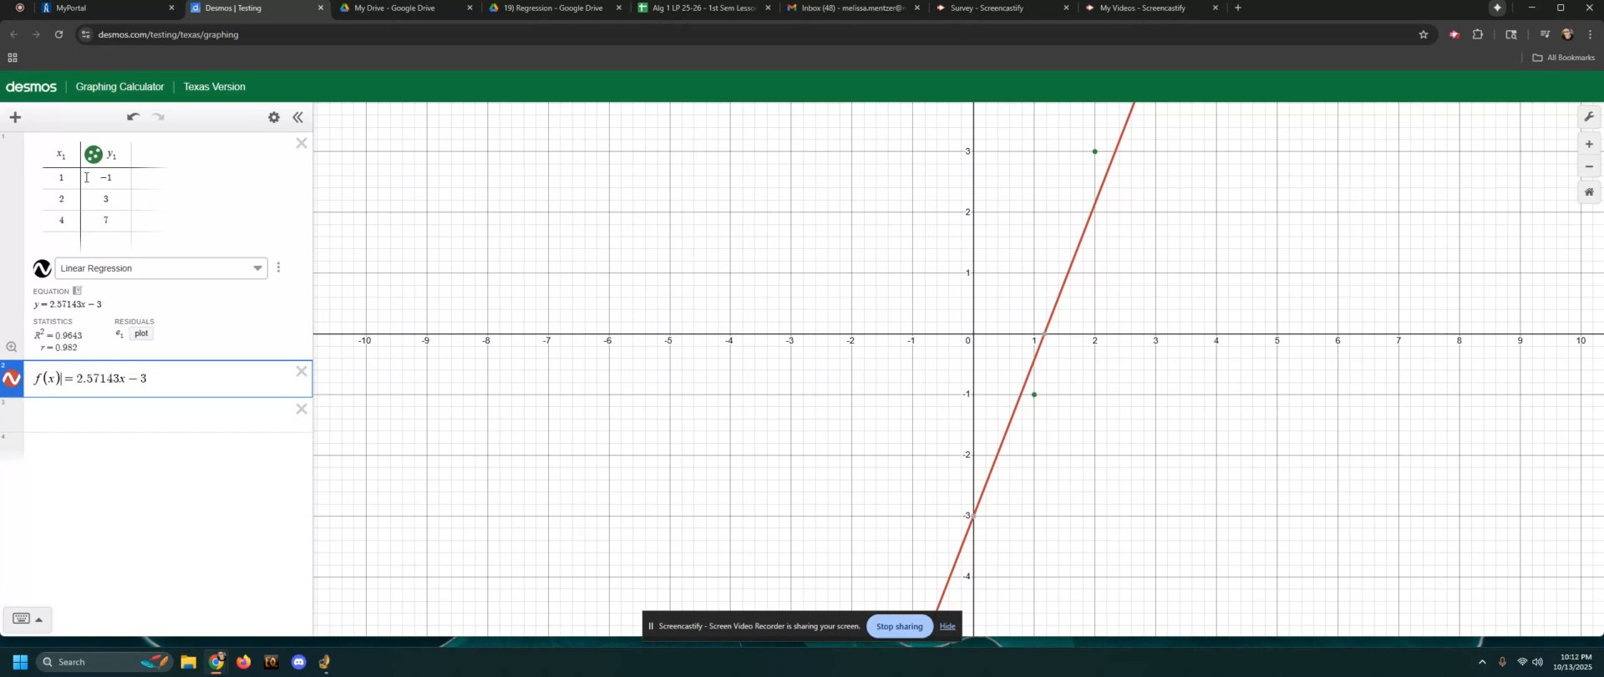
Evaluate the function at x = 7 by adding the expression f(7)
left_click(71, 412)
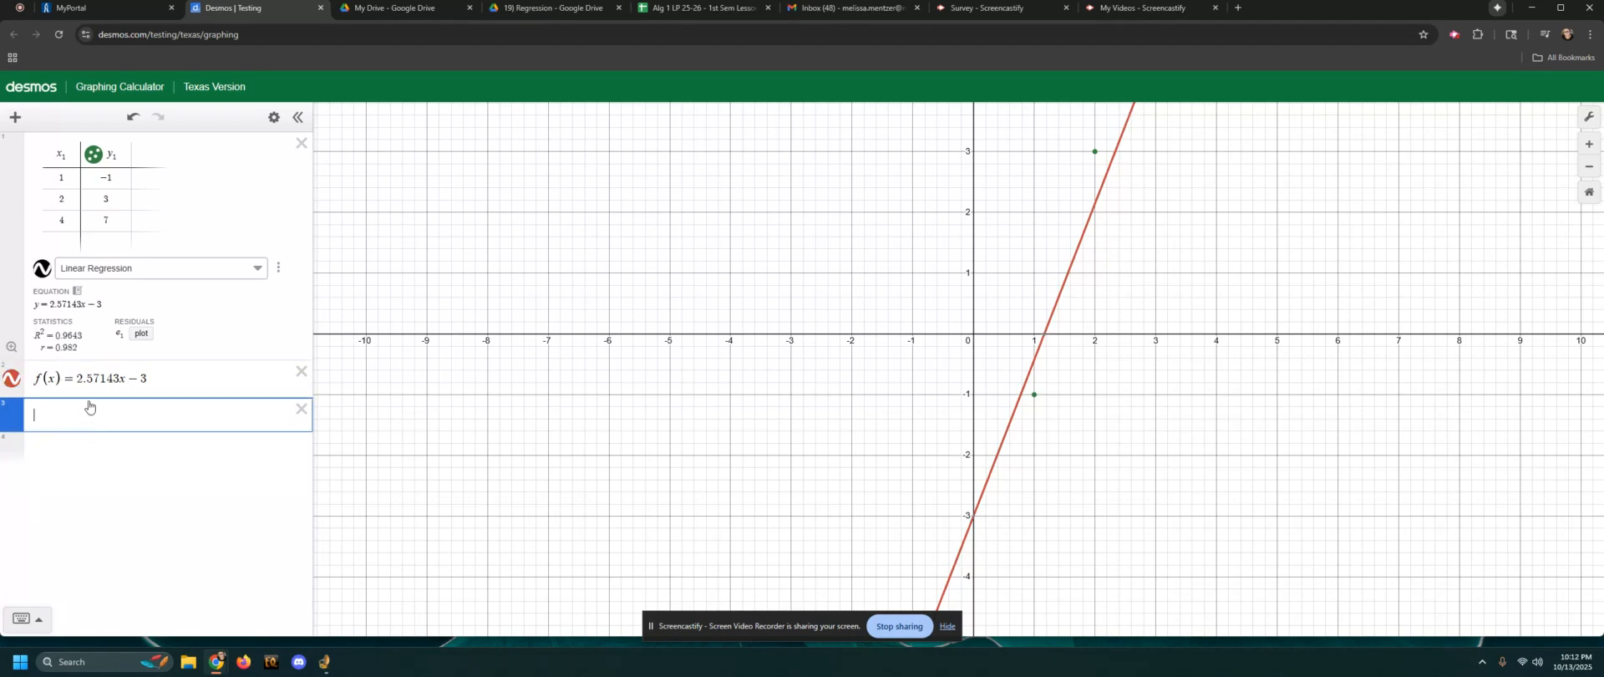
type("f(")
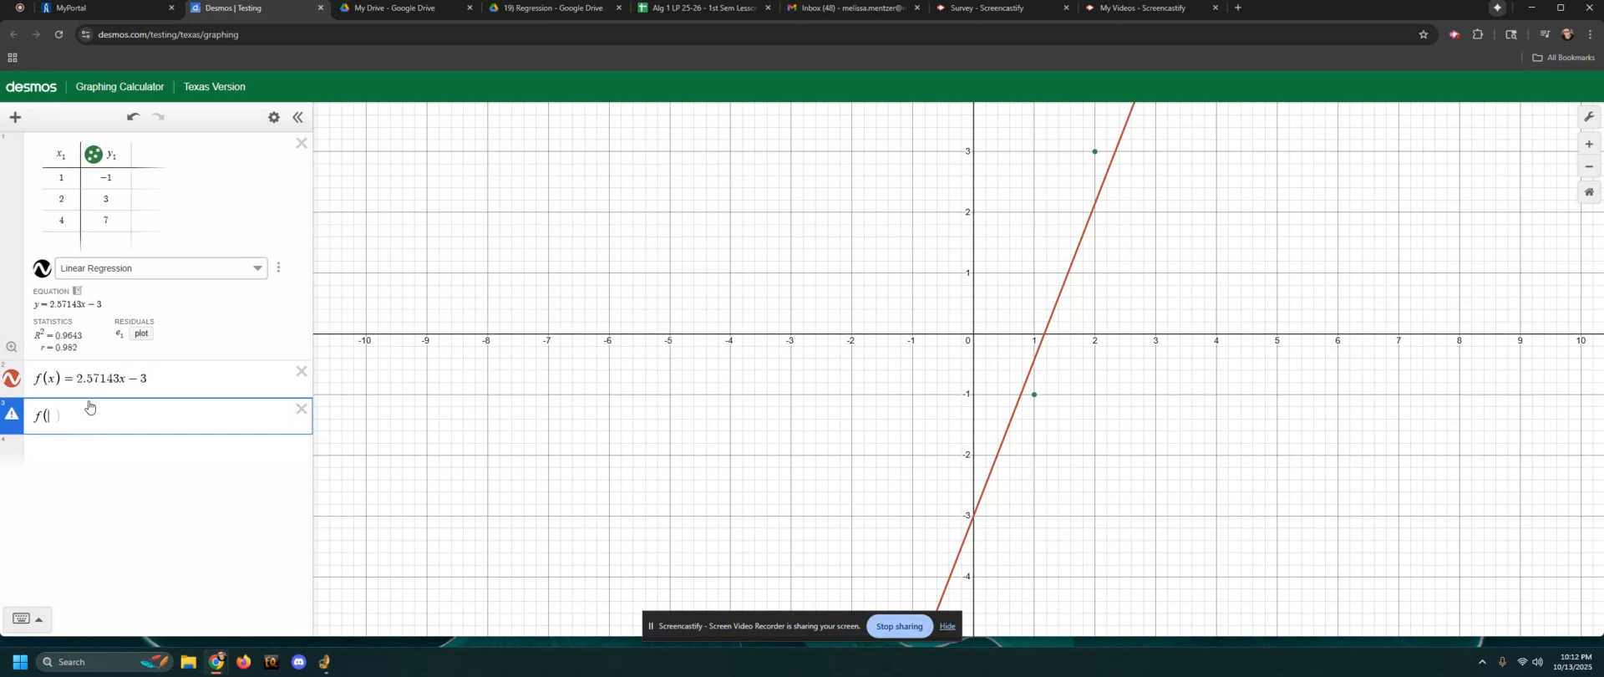
type("7)")
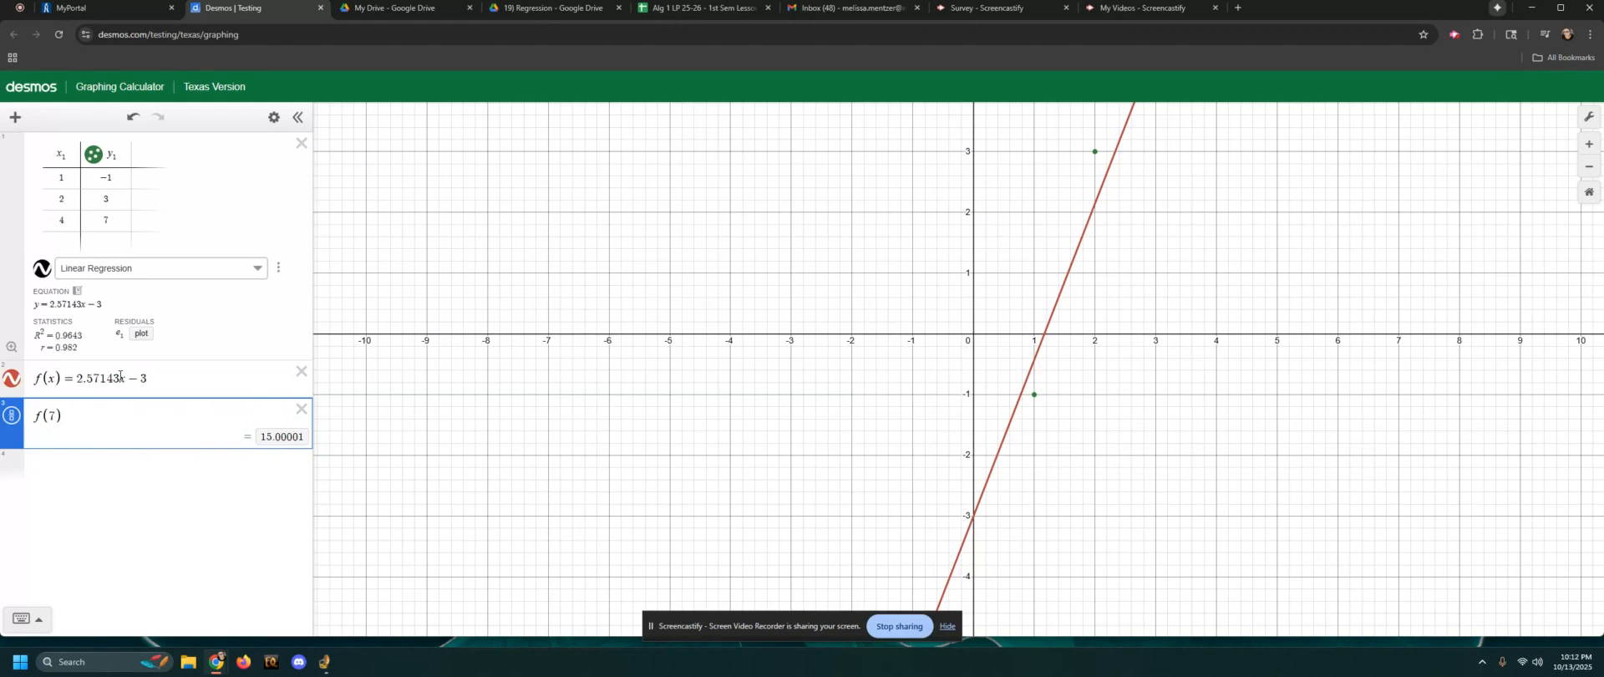
left_click(121, 375)
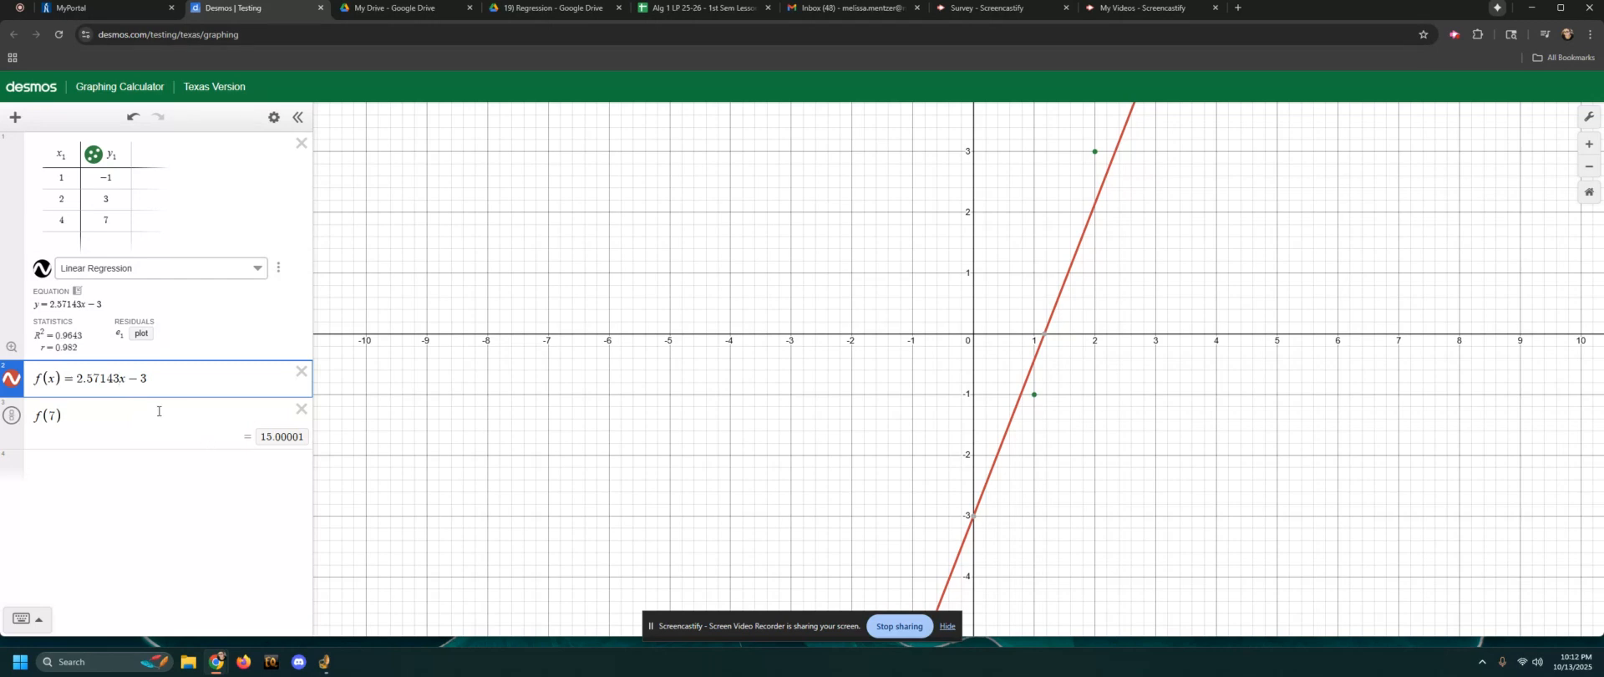
left_click(48, 418)
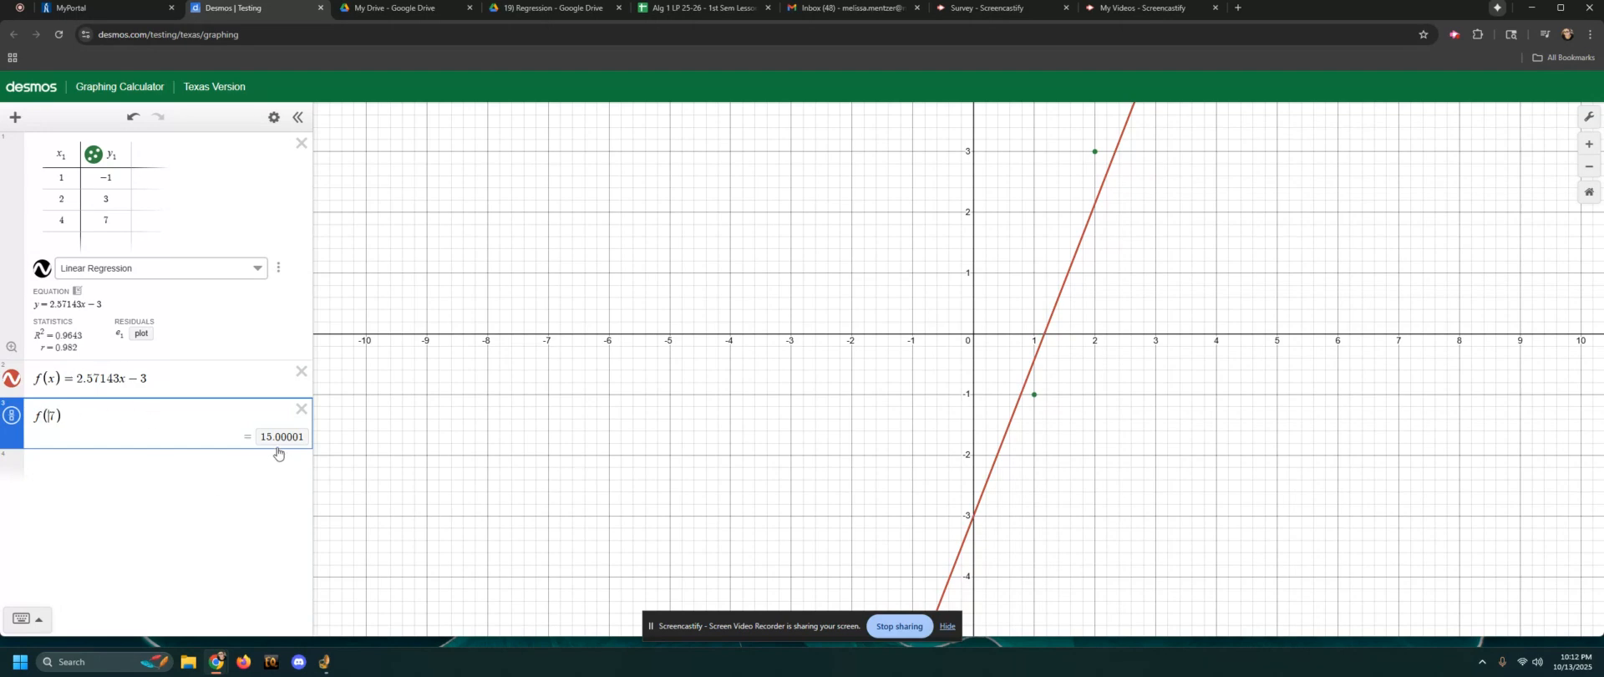
Evaluate the function at x = -2 by adding the expression f(-2)
left_click(155, 464)
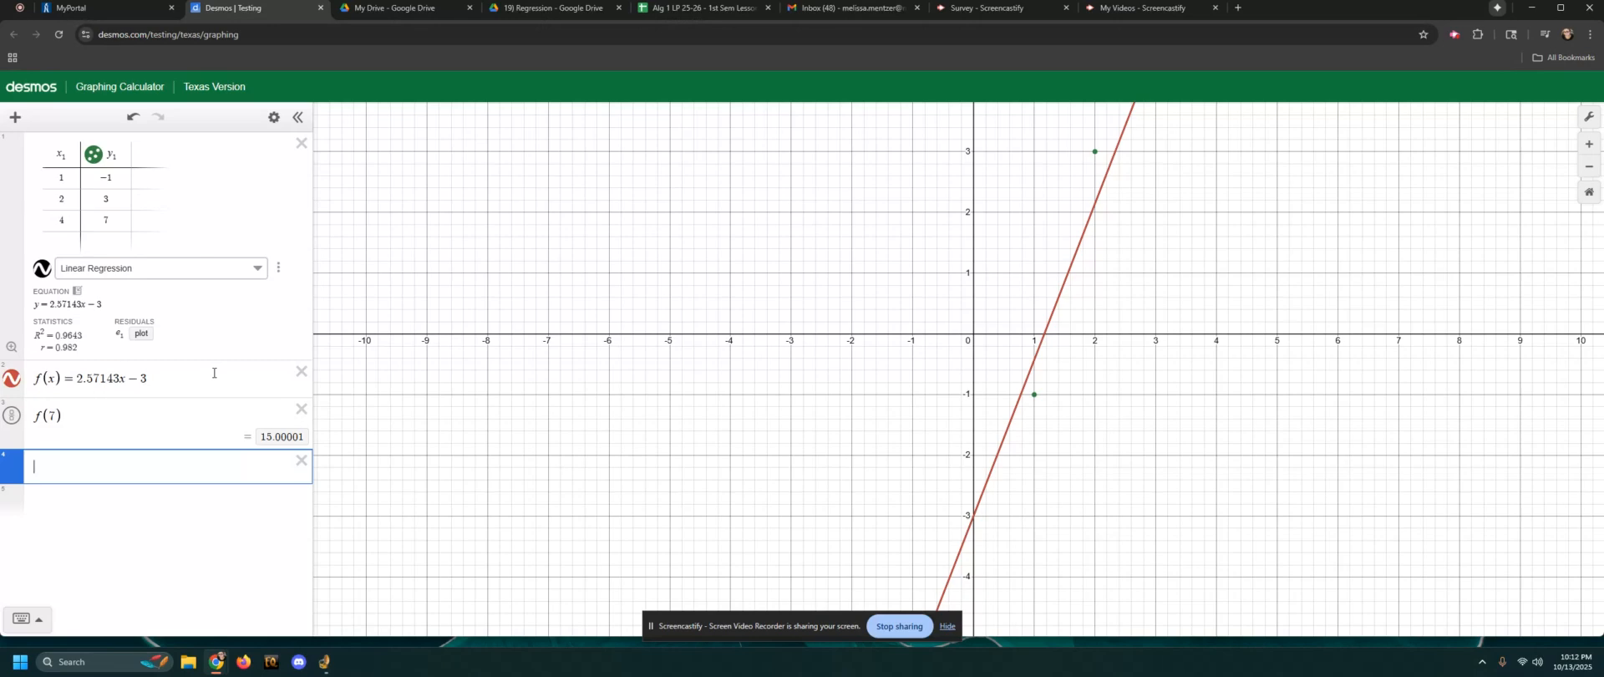
type("f(")
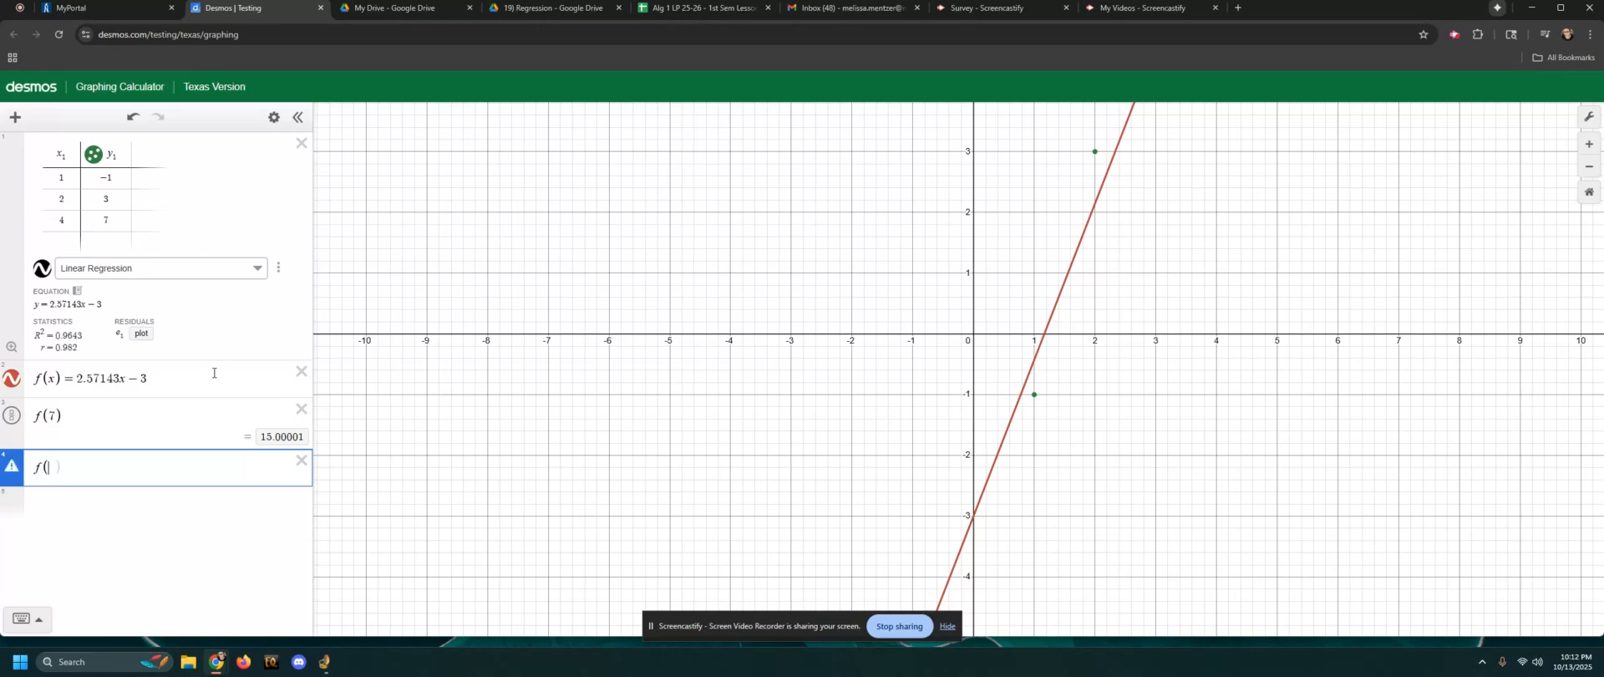
type("-2")
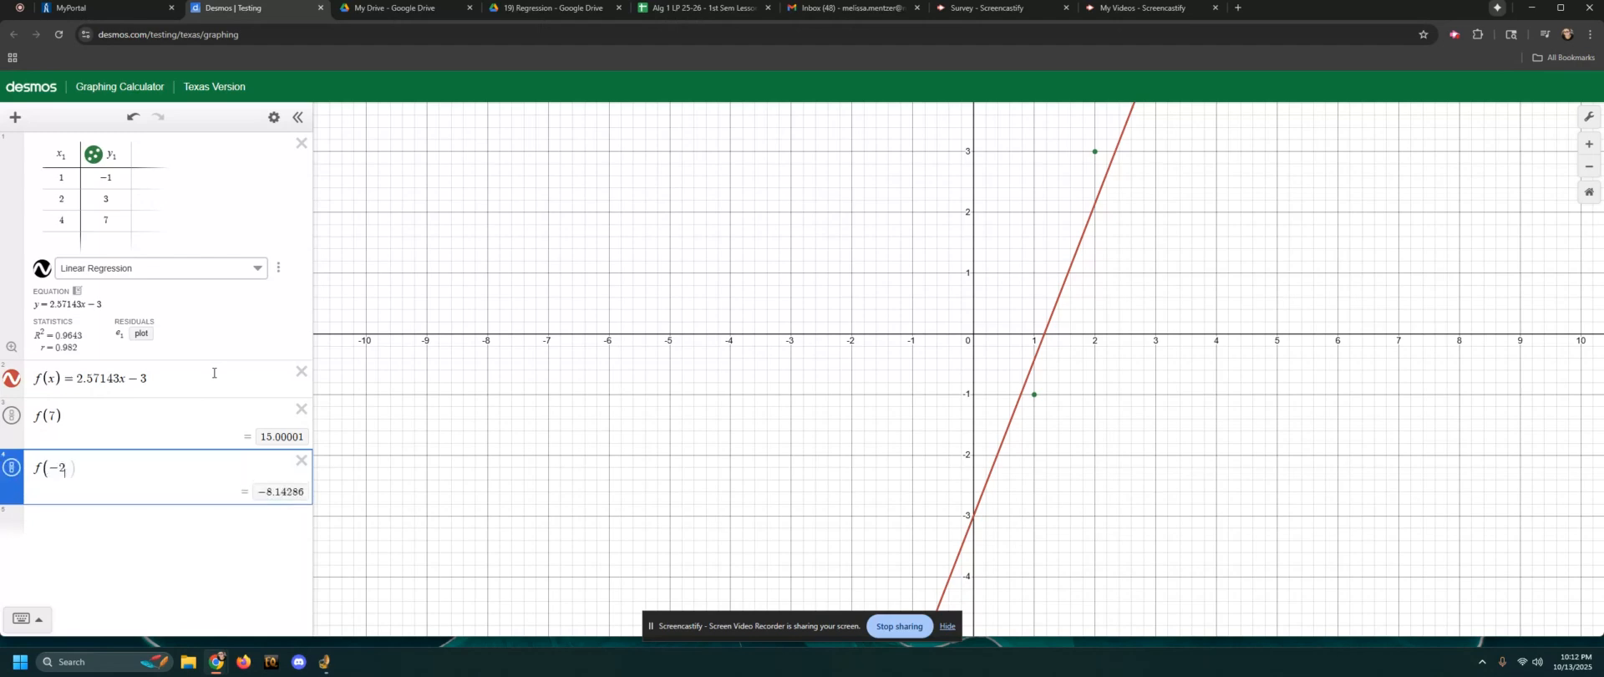
key("BackSpace")
type("2)")
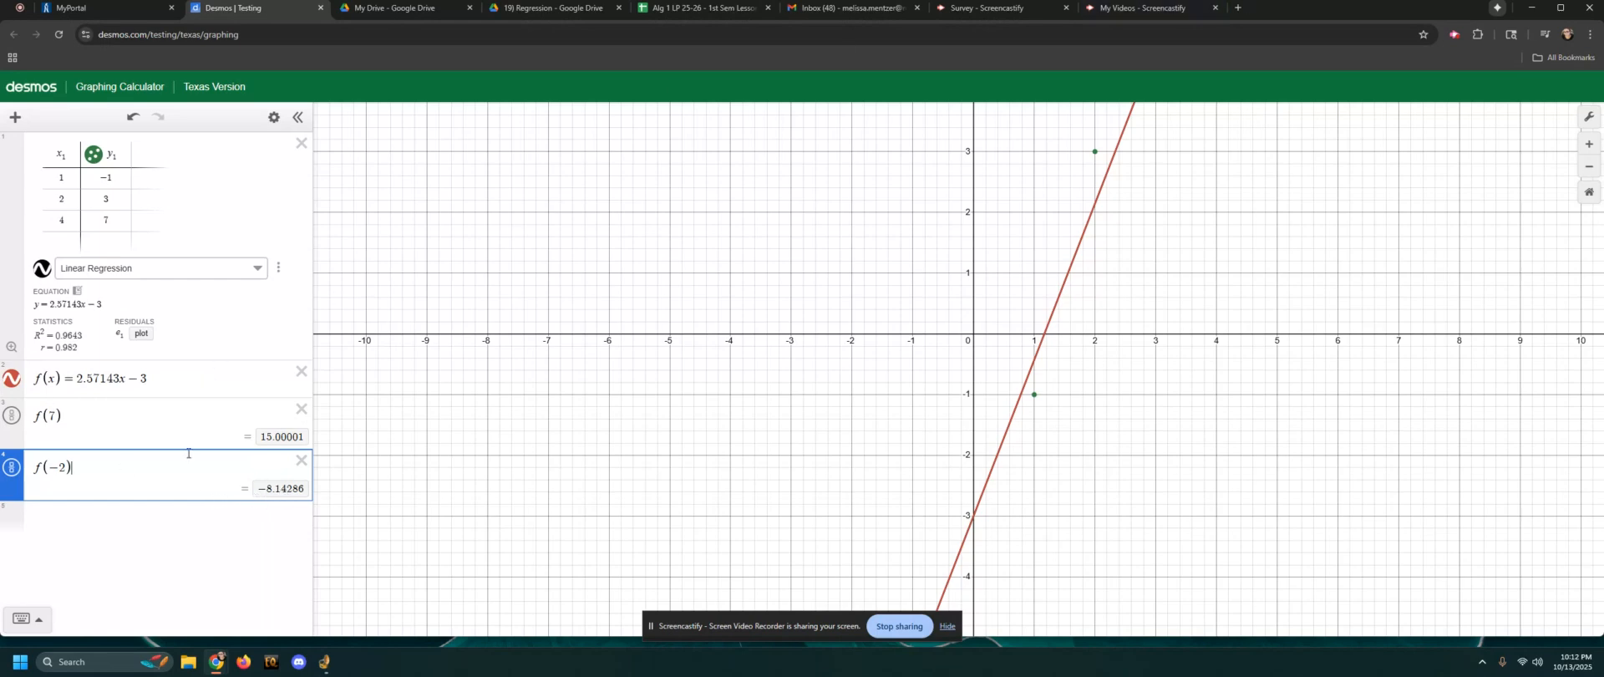
Try y in place of f(x) in the copied equation and restore the f(x) notation
left_click(43, 380)
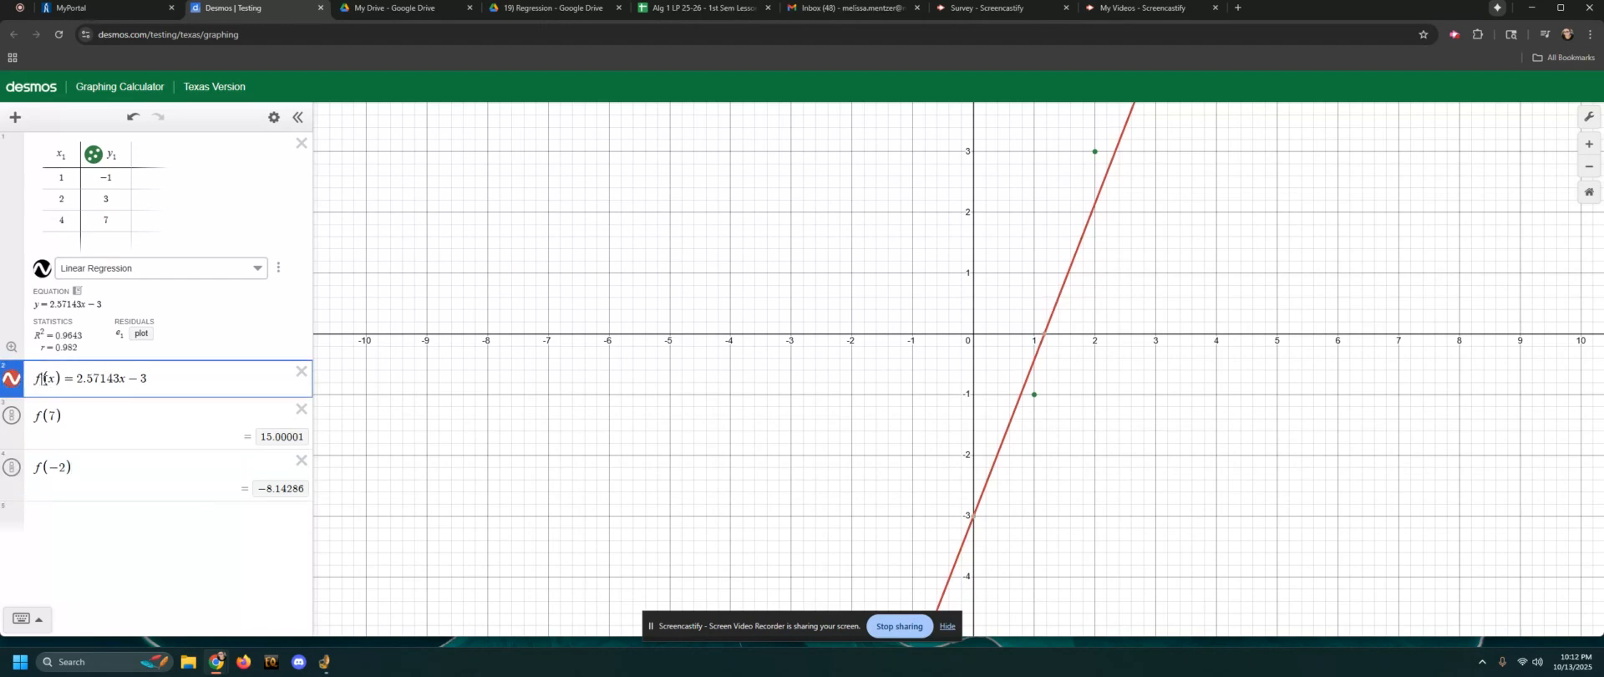
left_click_drag(61, 378, 34, 382)
key("BackSpace")
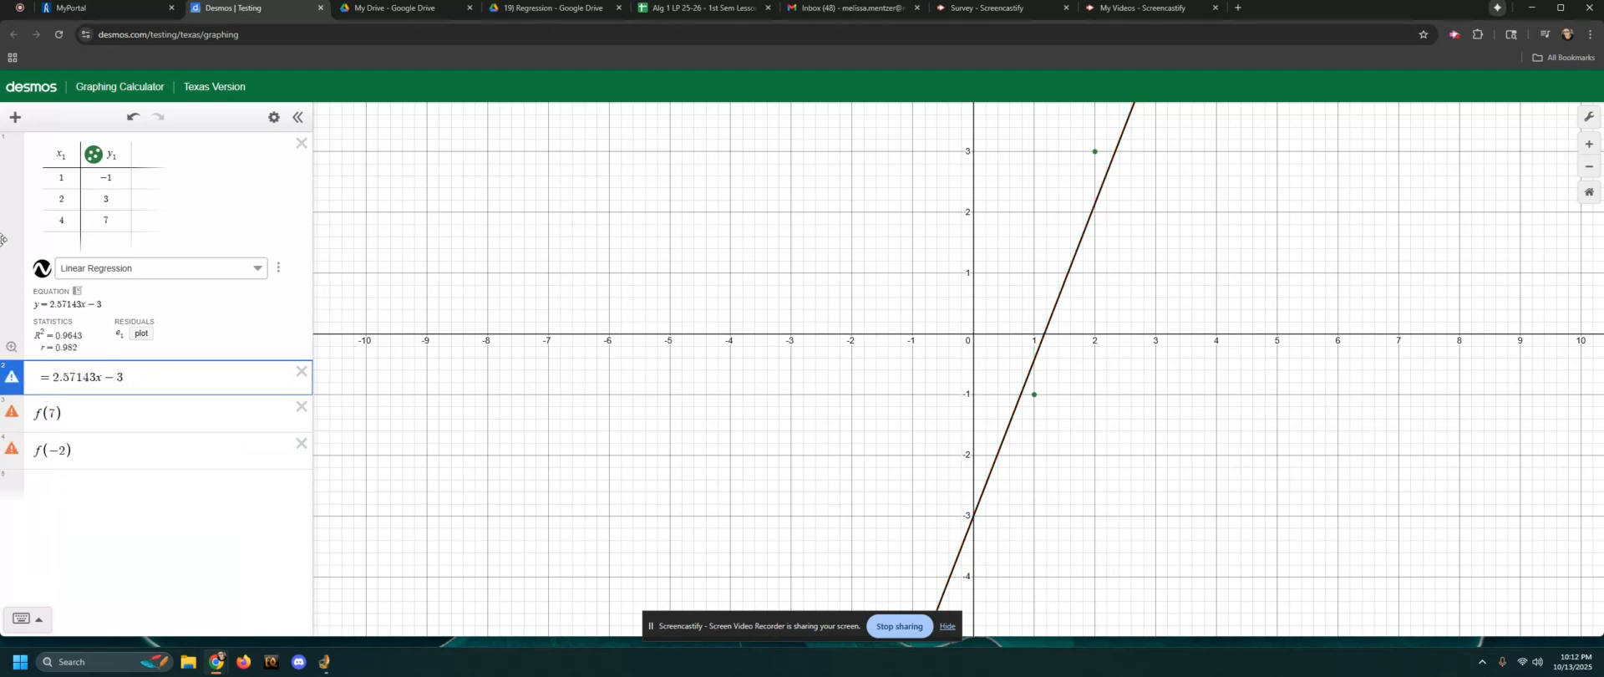
type("y")
key("BackSpace")
type("f(")
key("BackSpace")
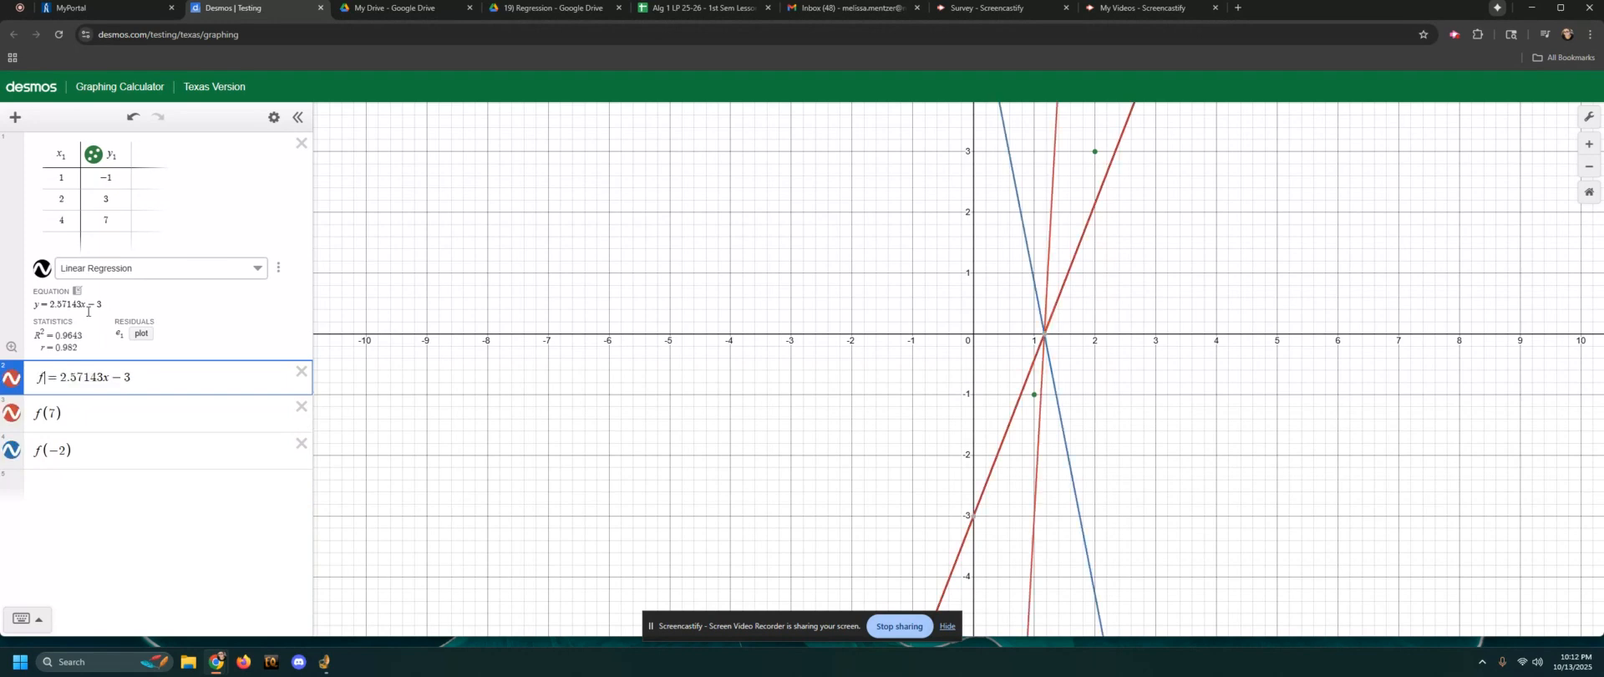
type("(x")
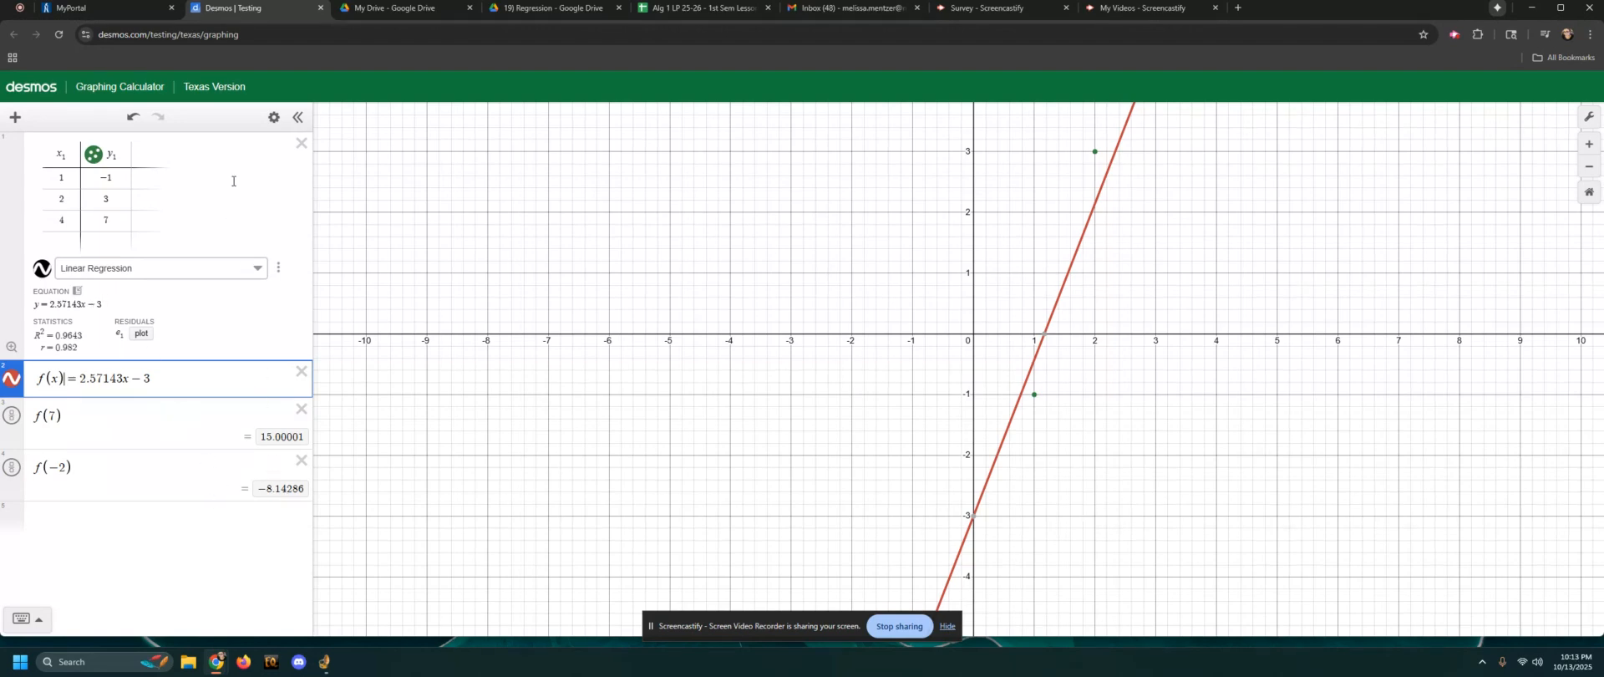
Delete the table with its regression, the function and both evaluation expressions
left_click(301, 144)
left_click(301, 144)
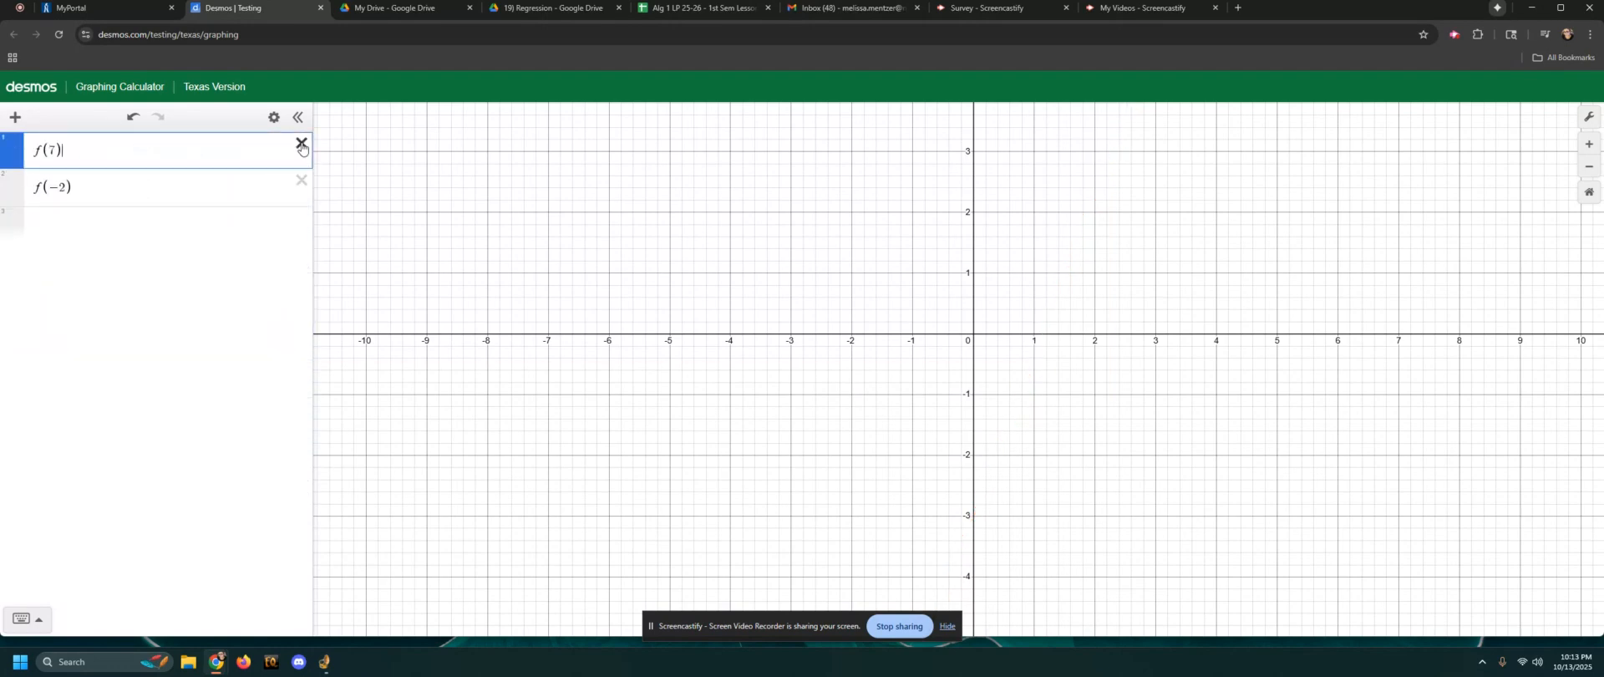
left_click(302, 144)
left_click(302, 144)
Insert a new table and enter the x-values 0, 1, 2 and 4
left_click(16, 117)
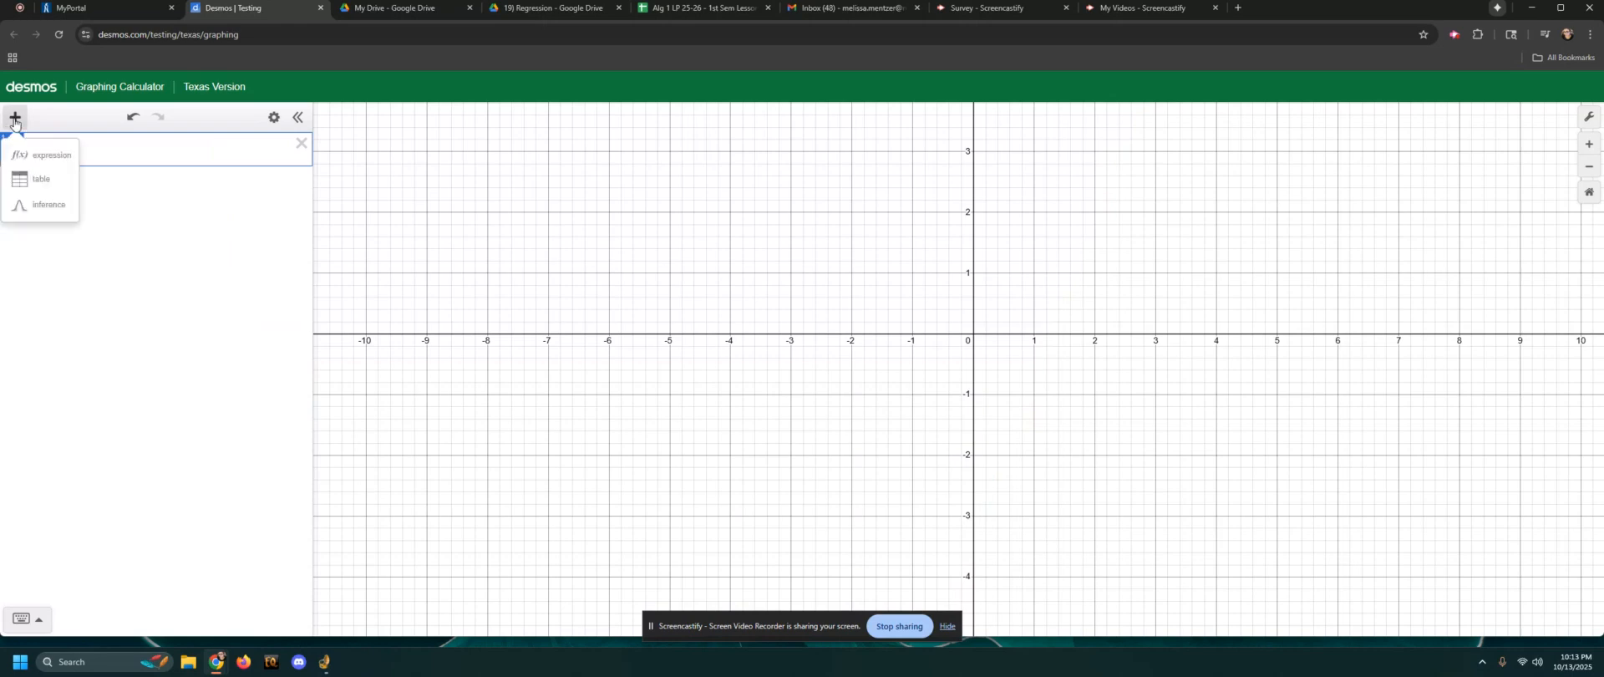
left_click(63, 179)
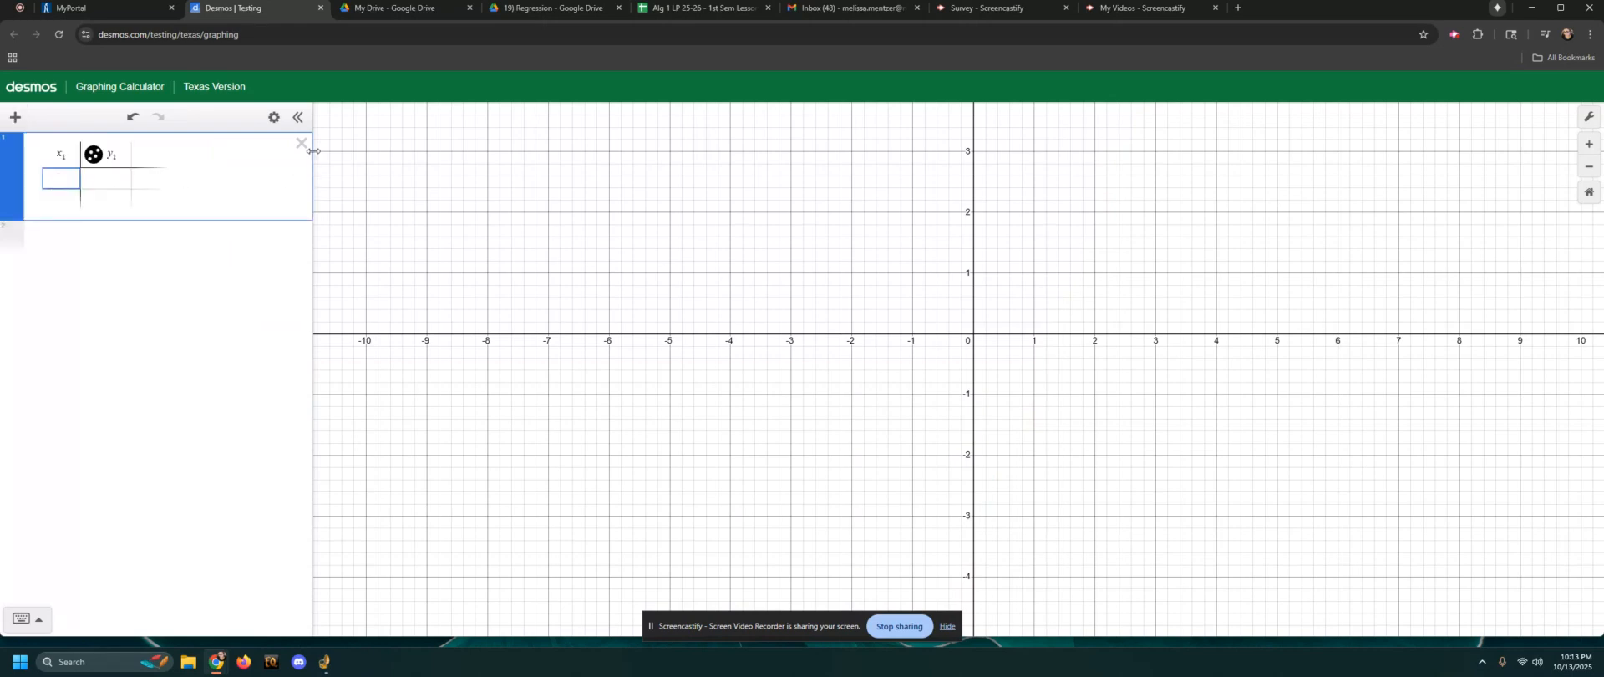
type("0")
key("Return")
type("1")
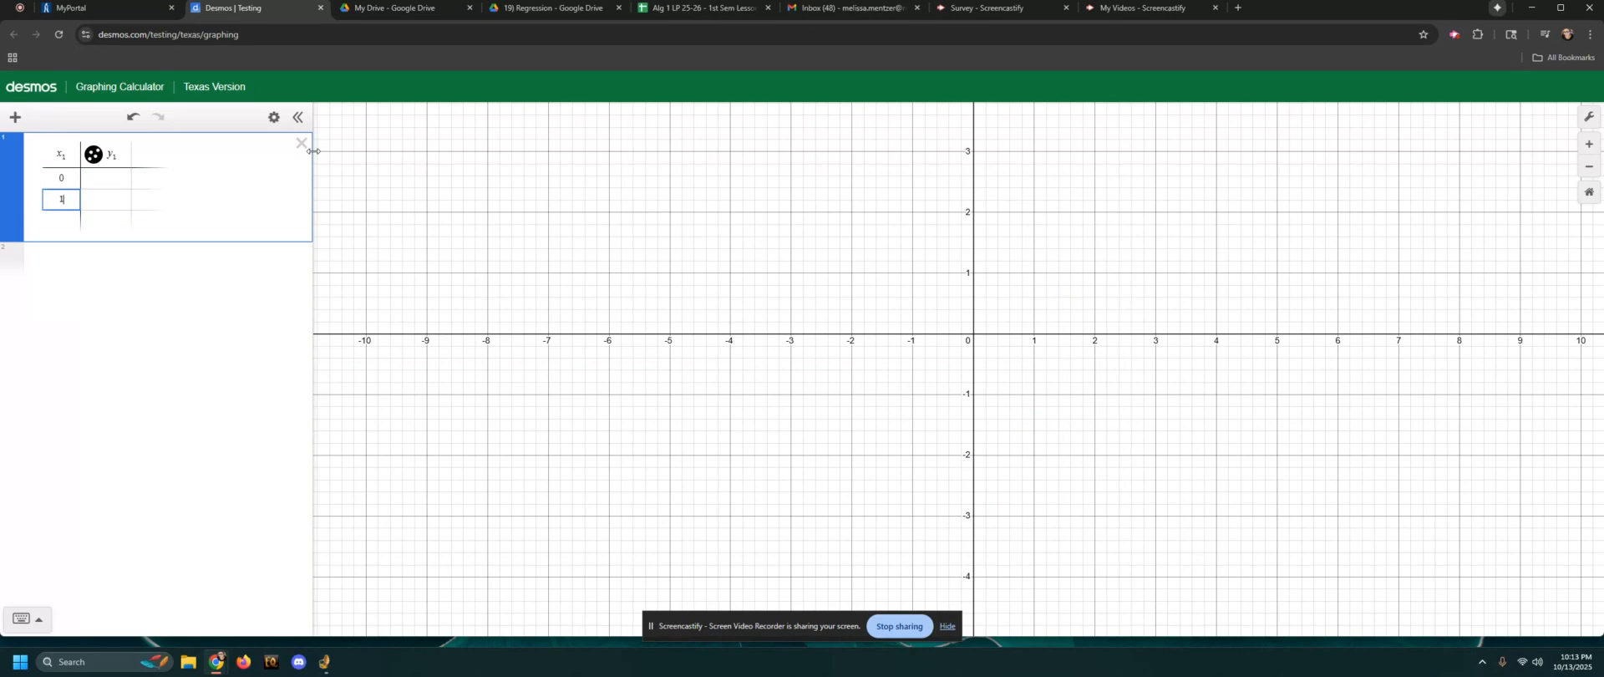
key("Return")
type("2")
key("Return")
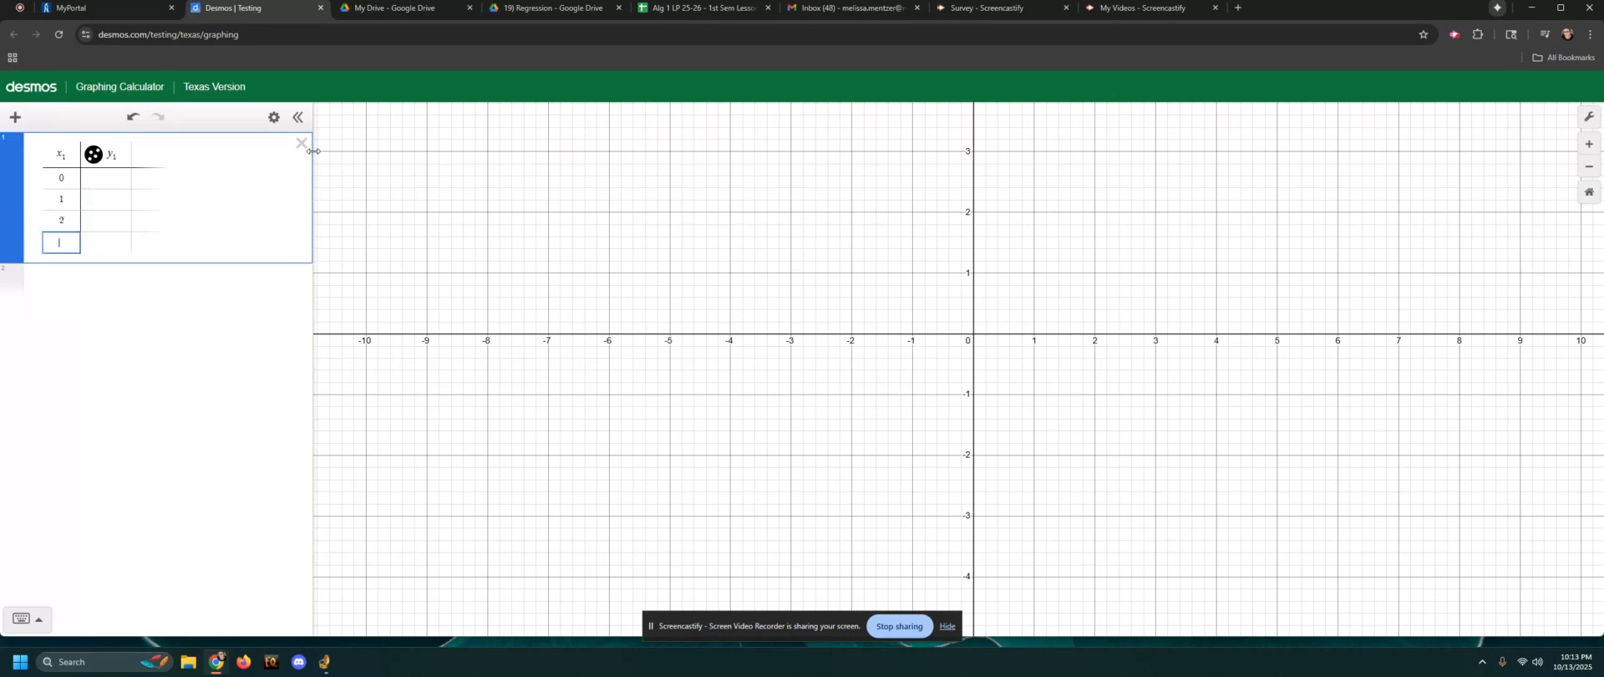
type("3")
key("BackSpace")
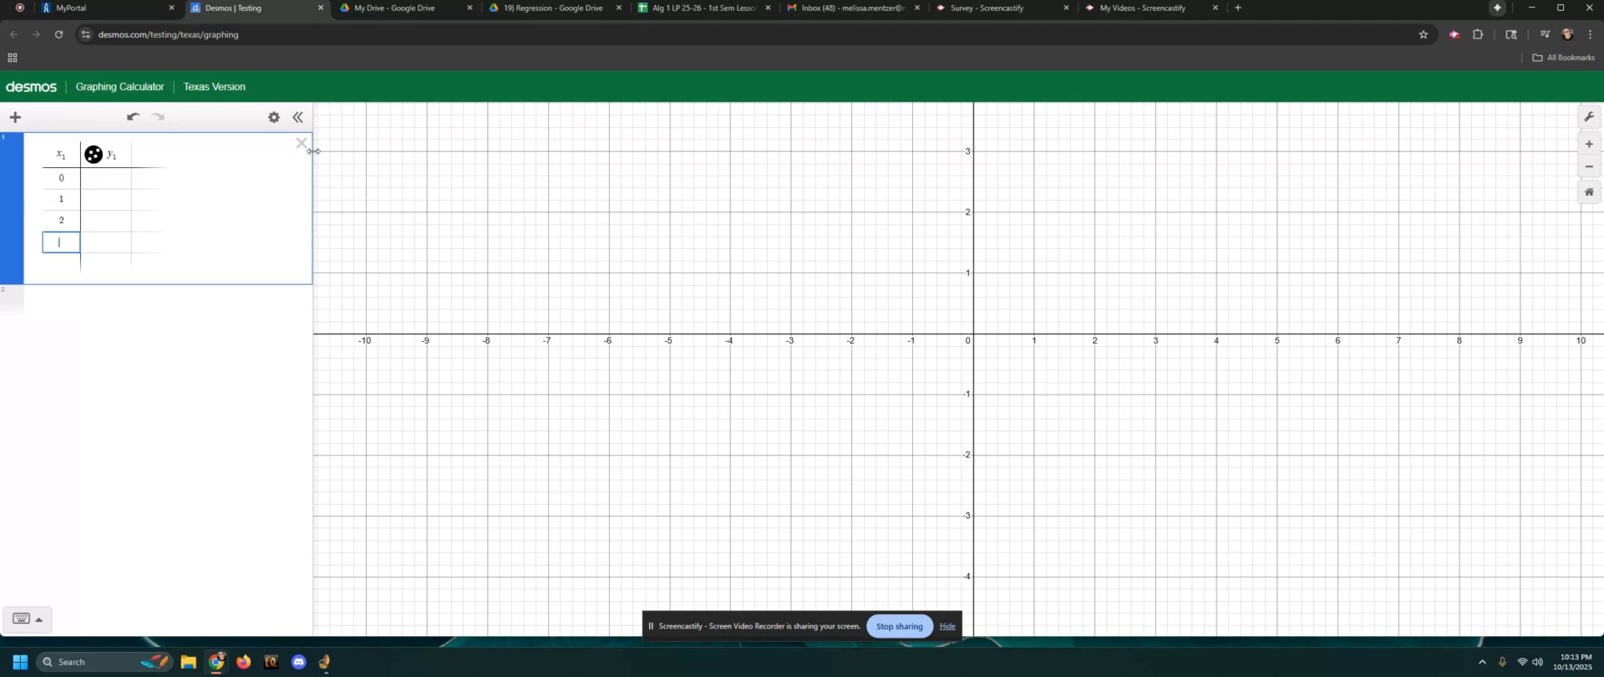
type("4")
Enter the y-values 5, 7, 9 and 13 for the table's x-values 0, 1, 2 and 4
key("Right")
key("Up")
key("Up")
key("Up")
type("5")
key("Return")
type("7")
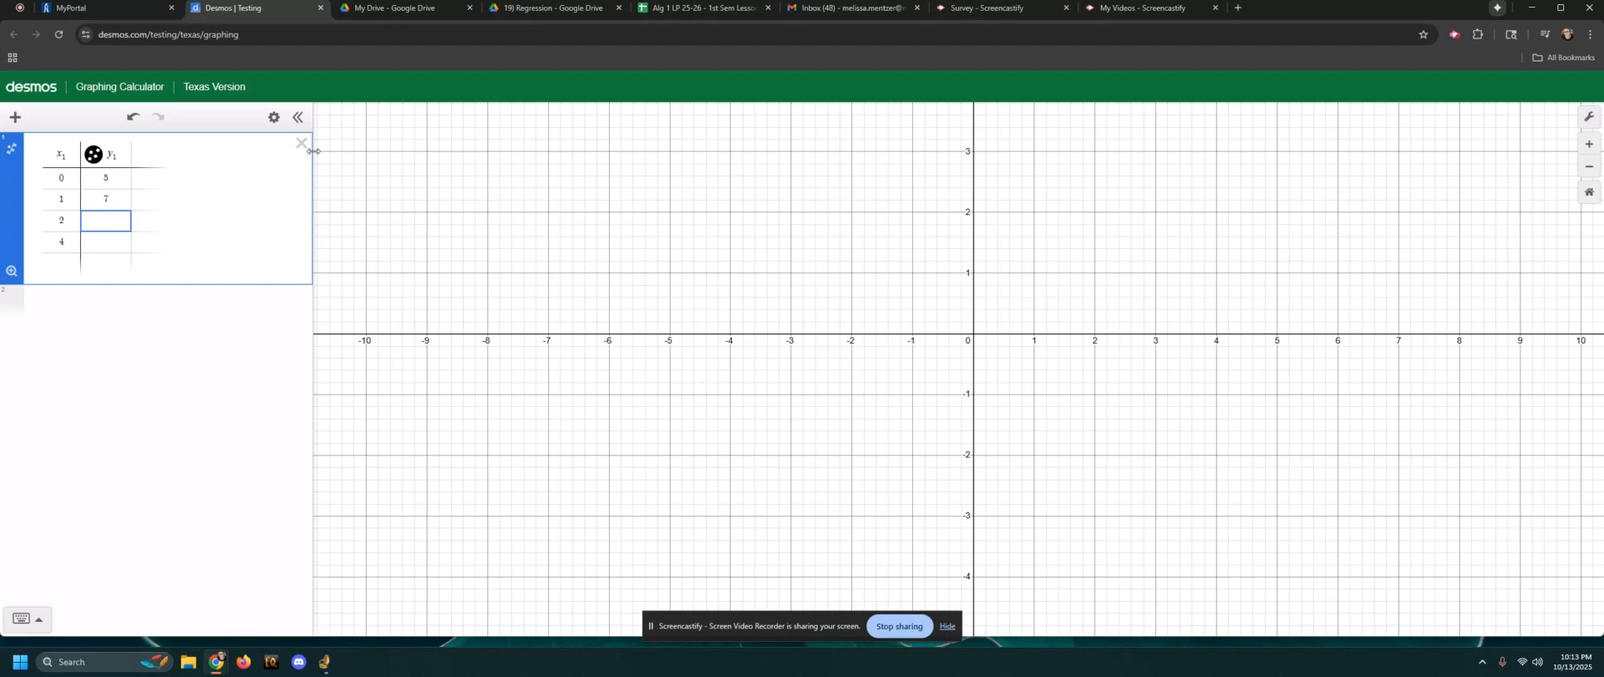
key("Return")
type("2")
key("BackSpace")
type("3")
Add a linear regression to the table, keep the Linear Regression model, and inspect its correlation coefficient r
left_click(104, 324)
left_click(11, 148)
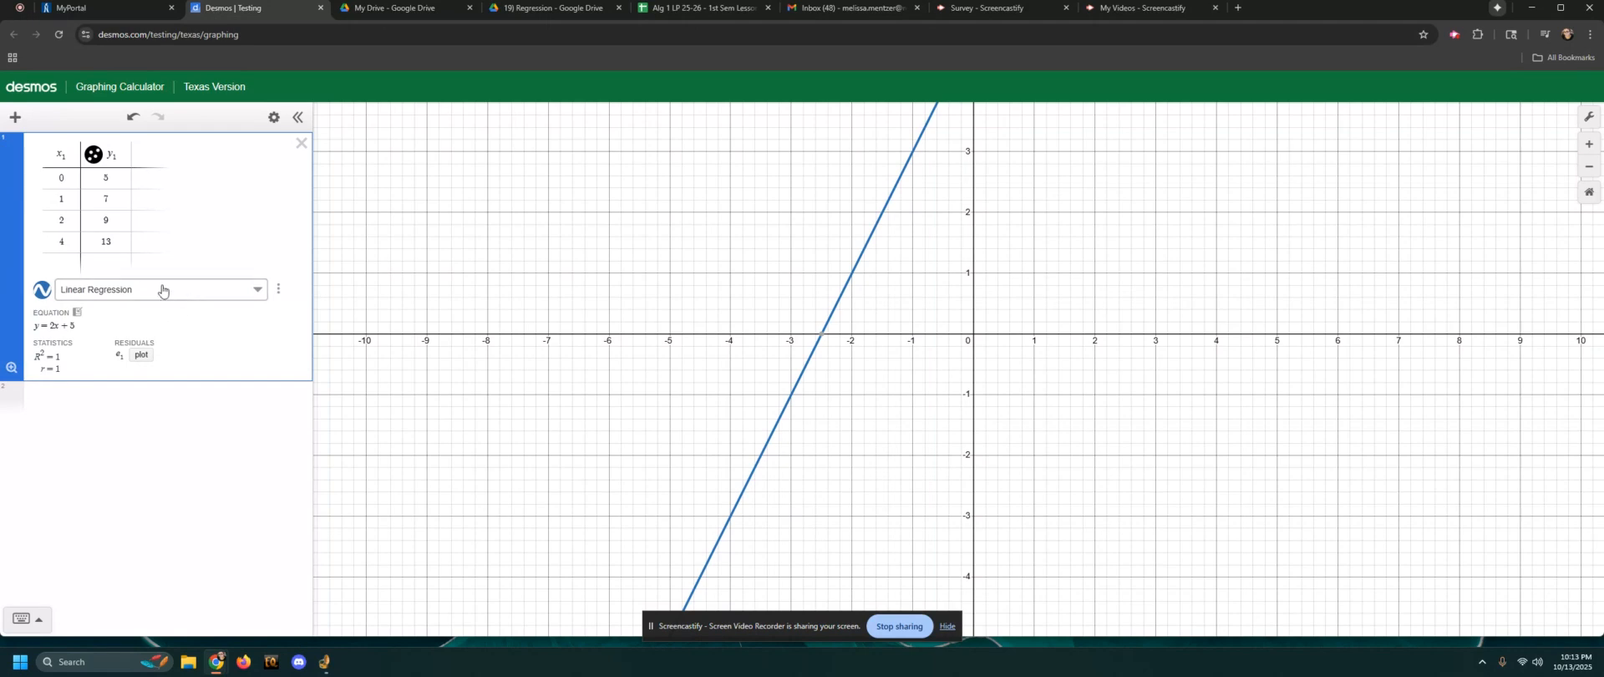
left_click(72, 295)
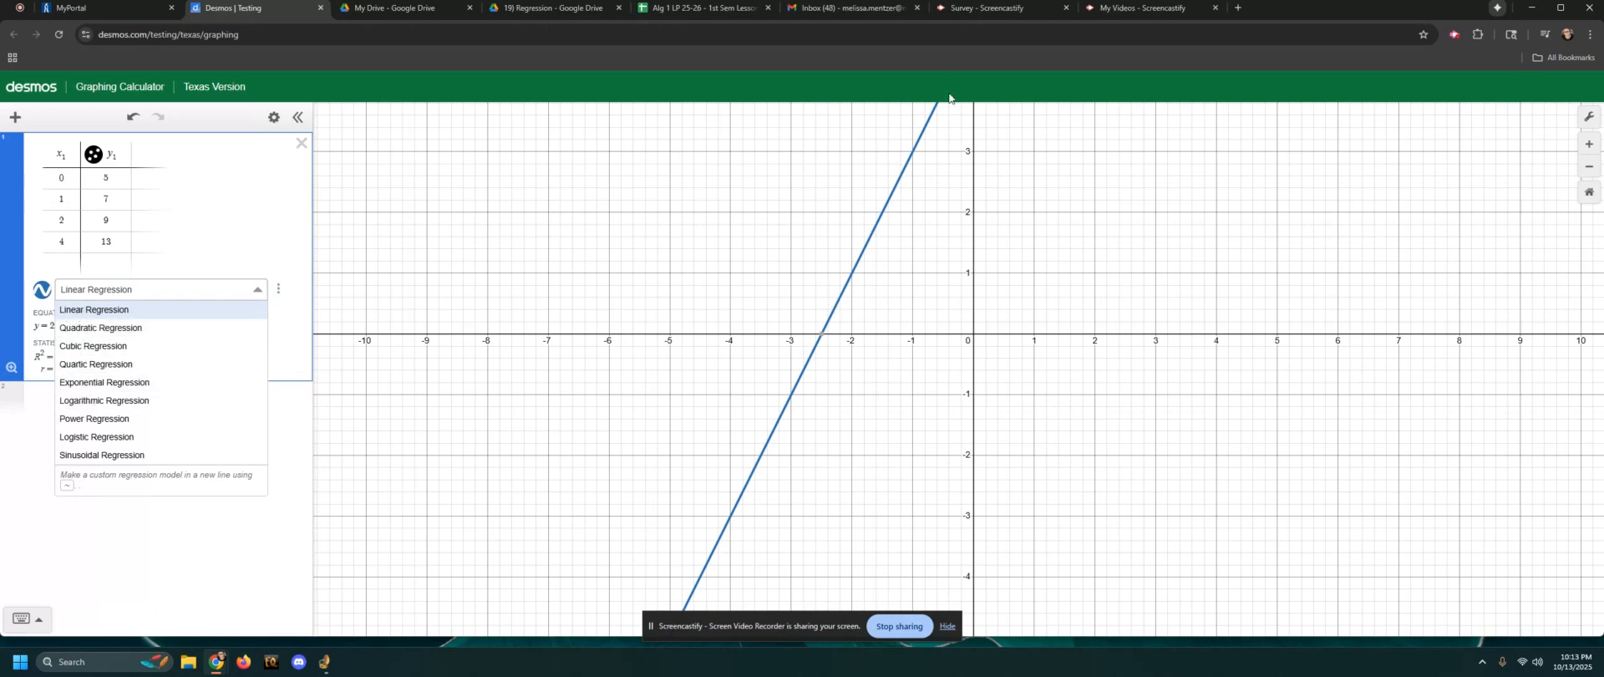
left_click(289, 340)
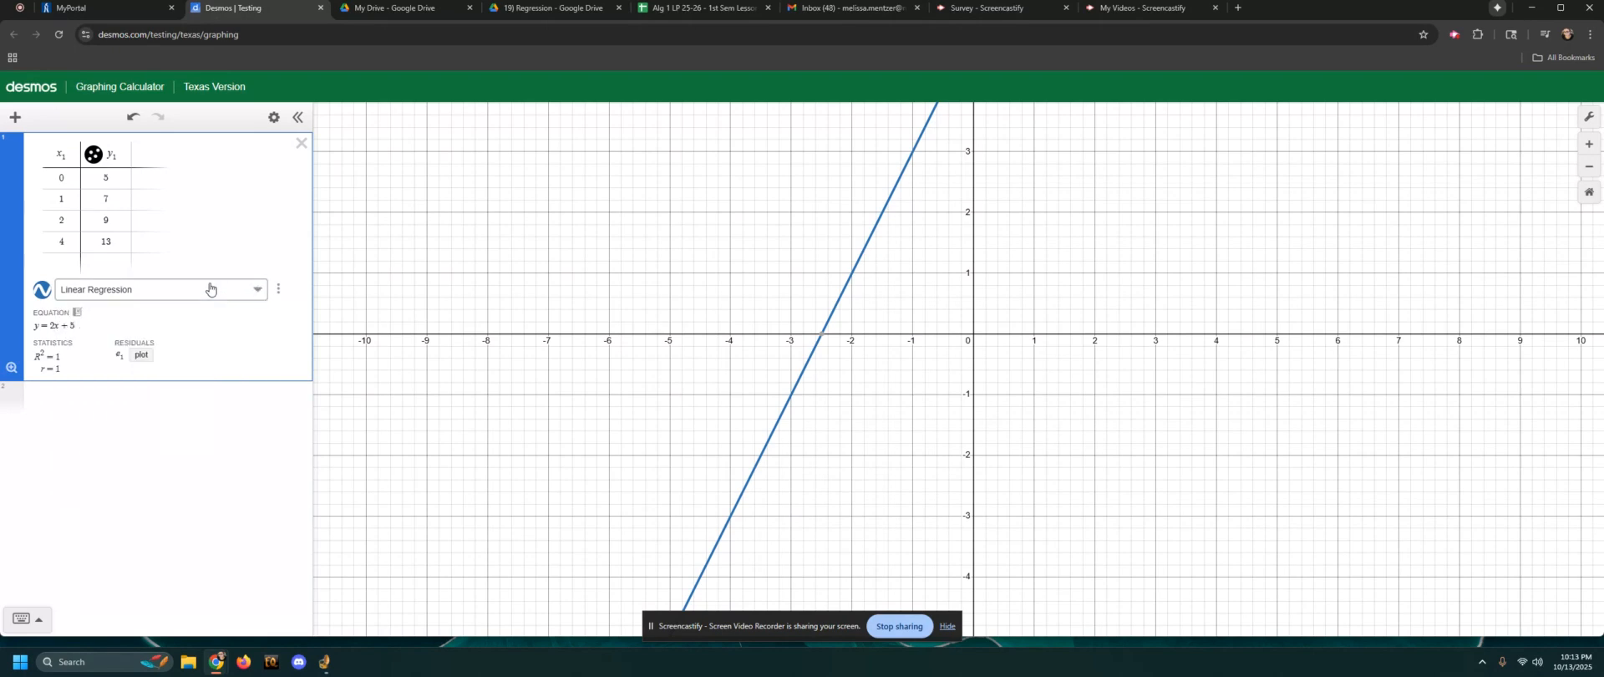
left_click_drag(1000, 325, 1000, 363)
left_click(42, 367)
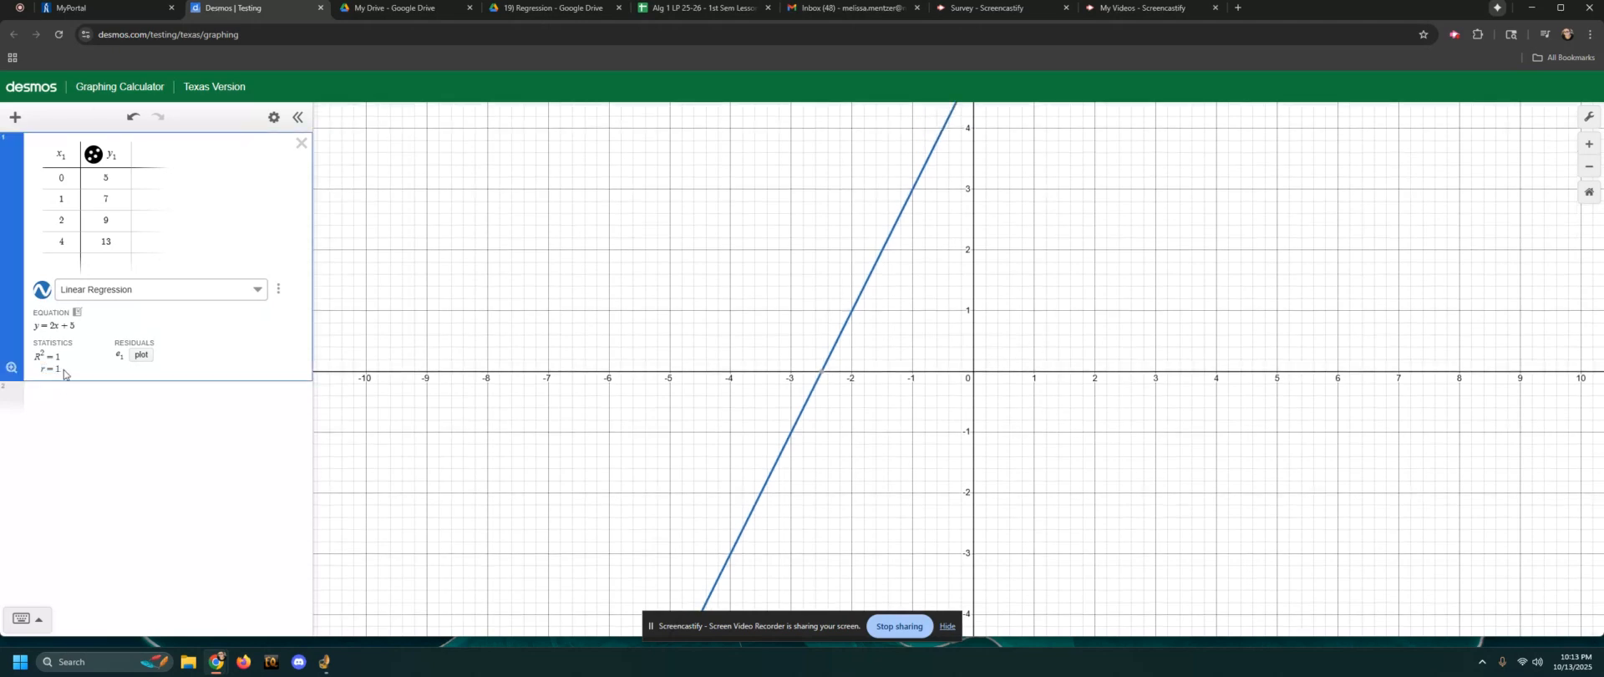
left_click_drag(40, 368, 72, 373)
Copy the regression equation into a new expression and rewrite it in function notation as f(x) = 2x + 5
left_click(72, 324)
left_click(61, 404)
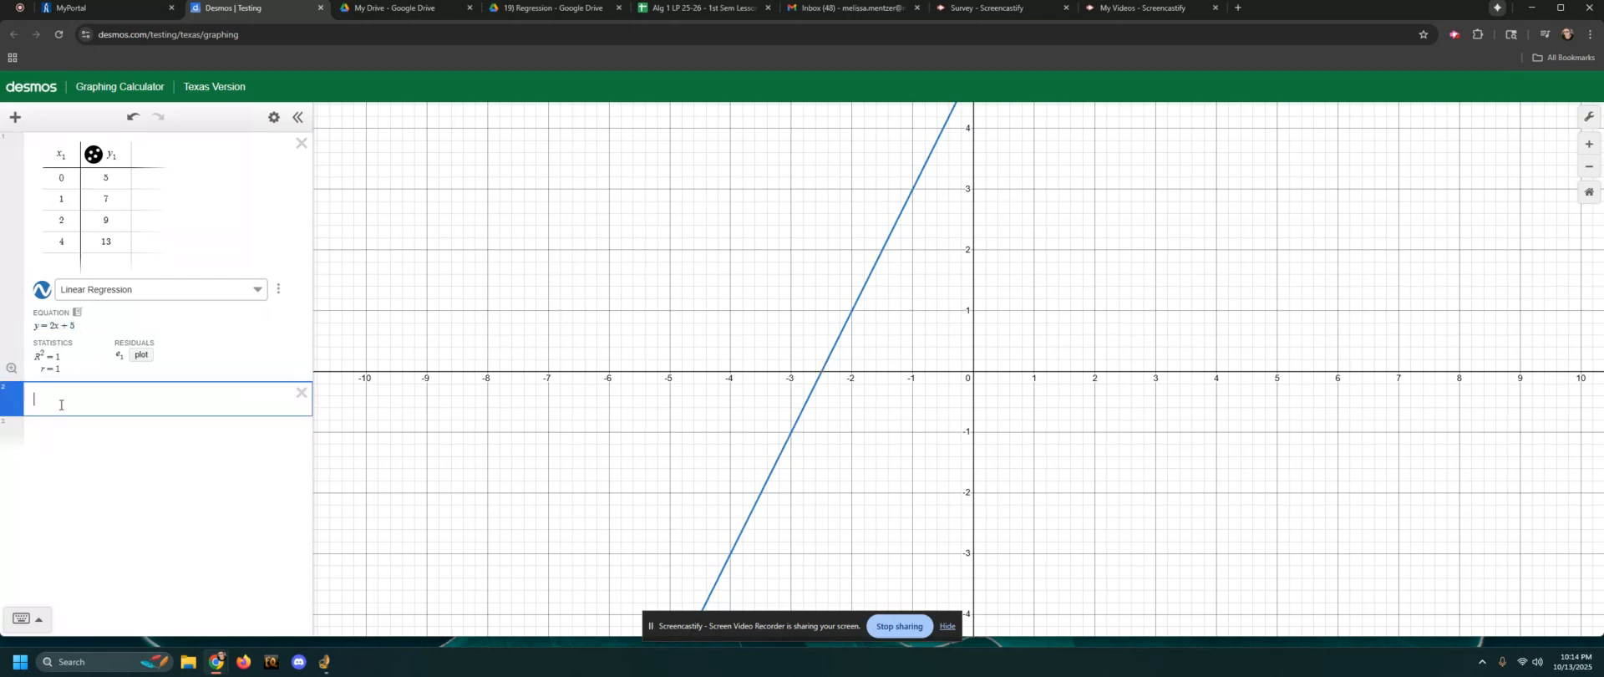
type("y=2x+5")
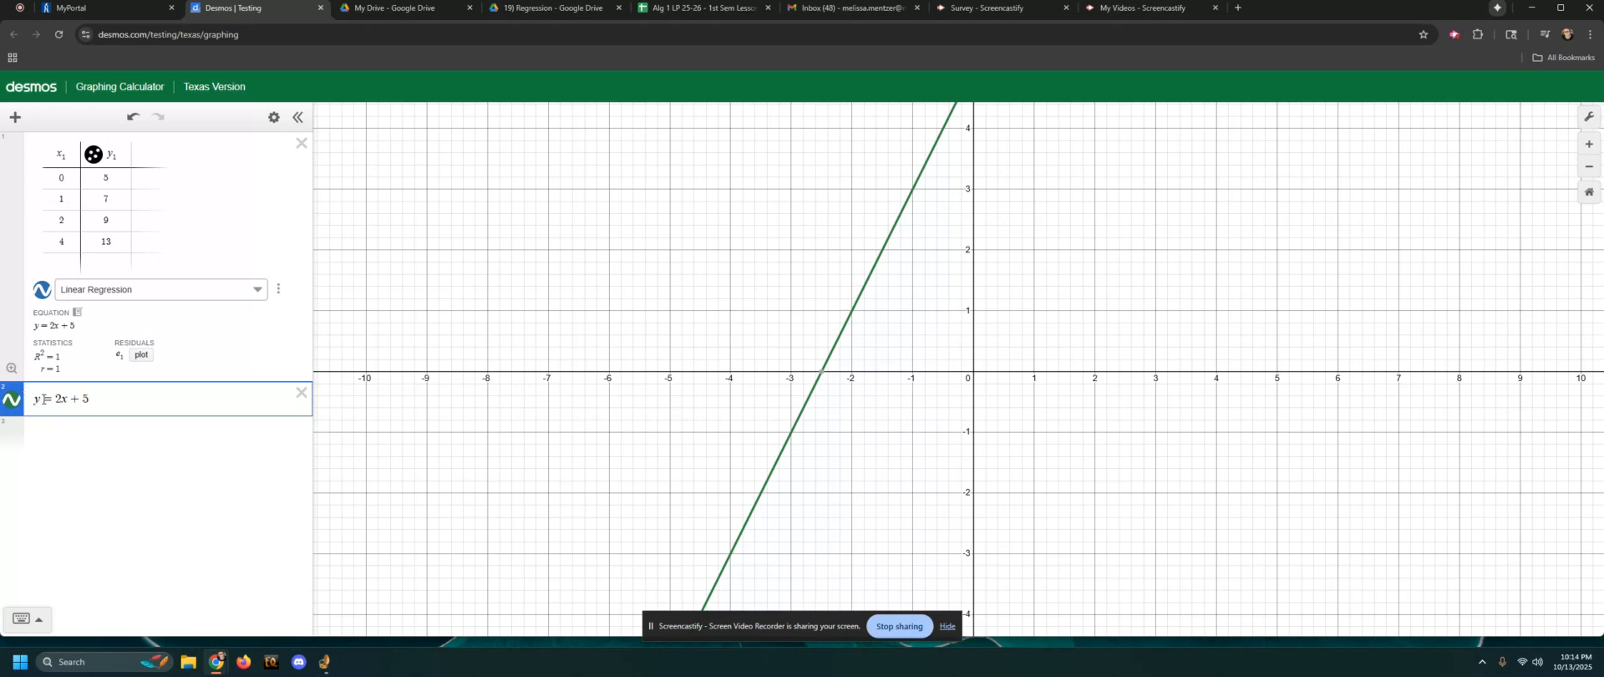
left_click(40, 399)
key("BackSpace")
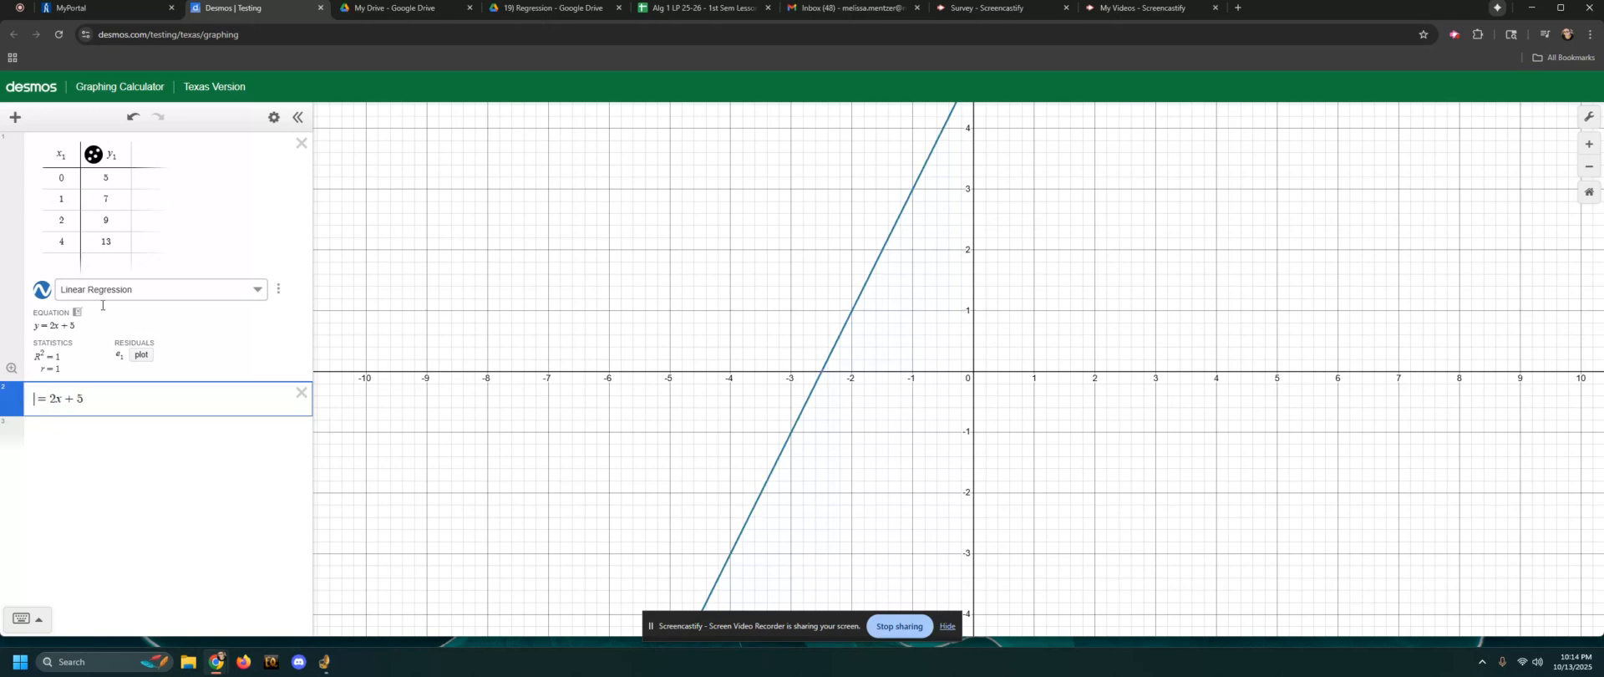
type("f(")
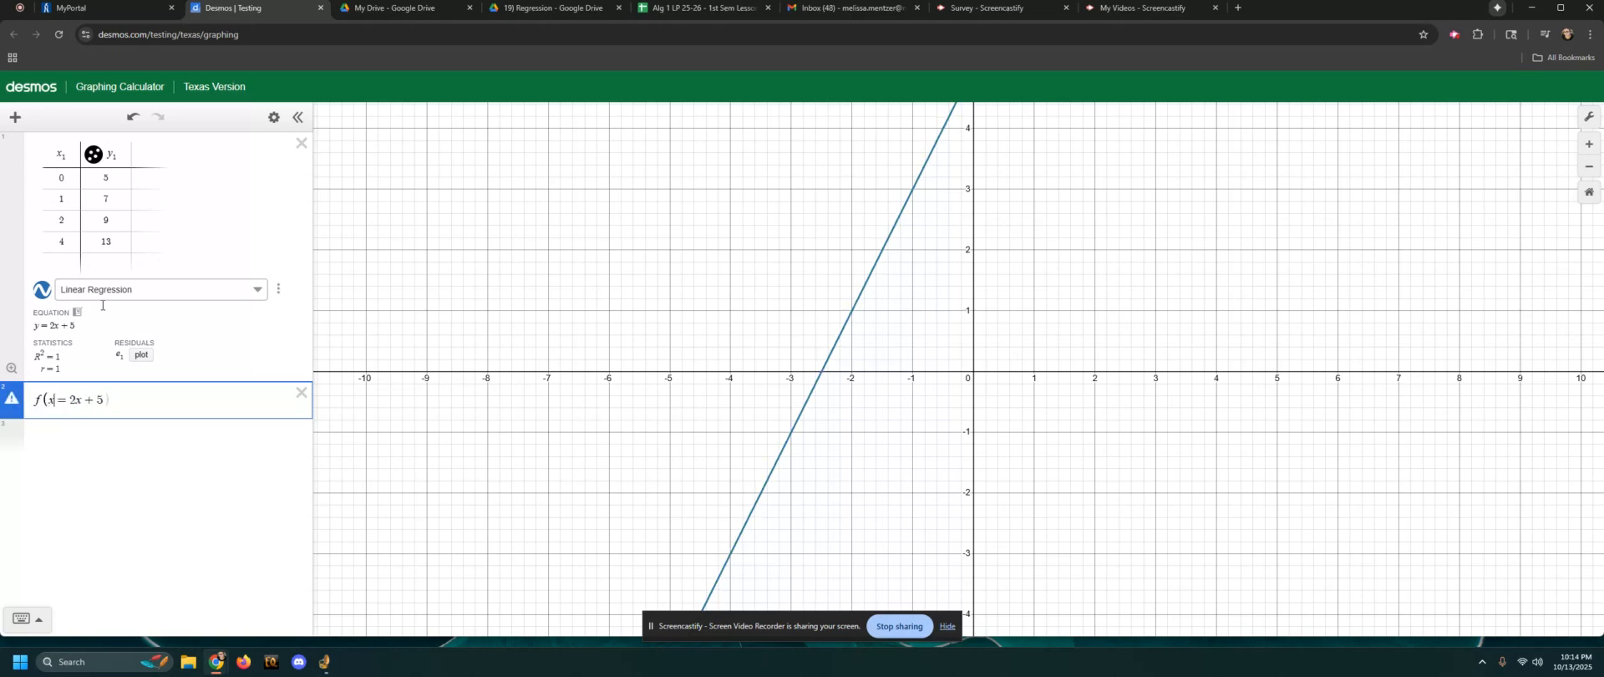
type("x")
key("Return")
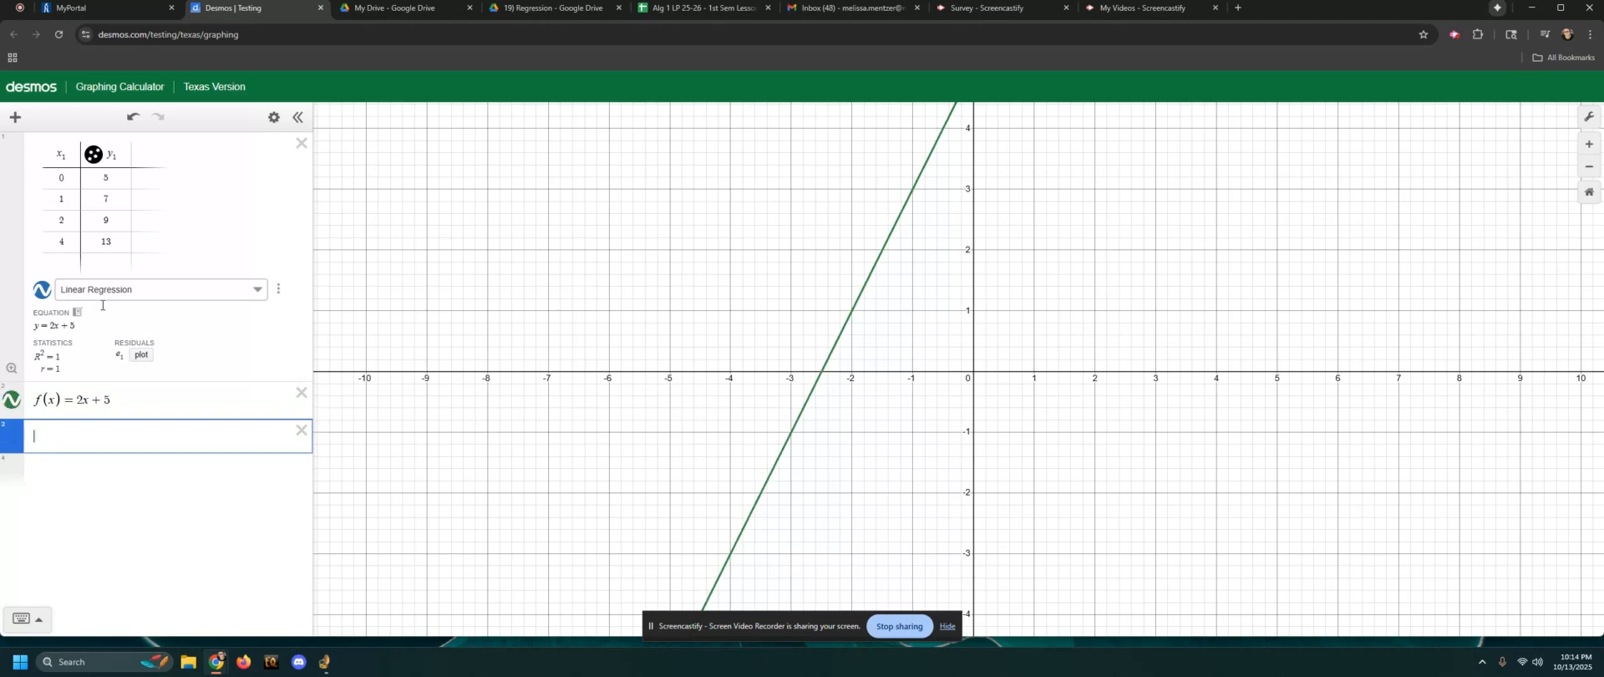
Evaluate the function at x = 21 and x = -3 by adding the expressions f(21) and f(-3)
type("f(")
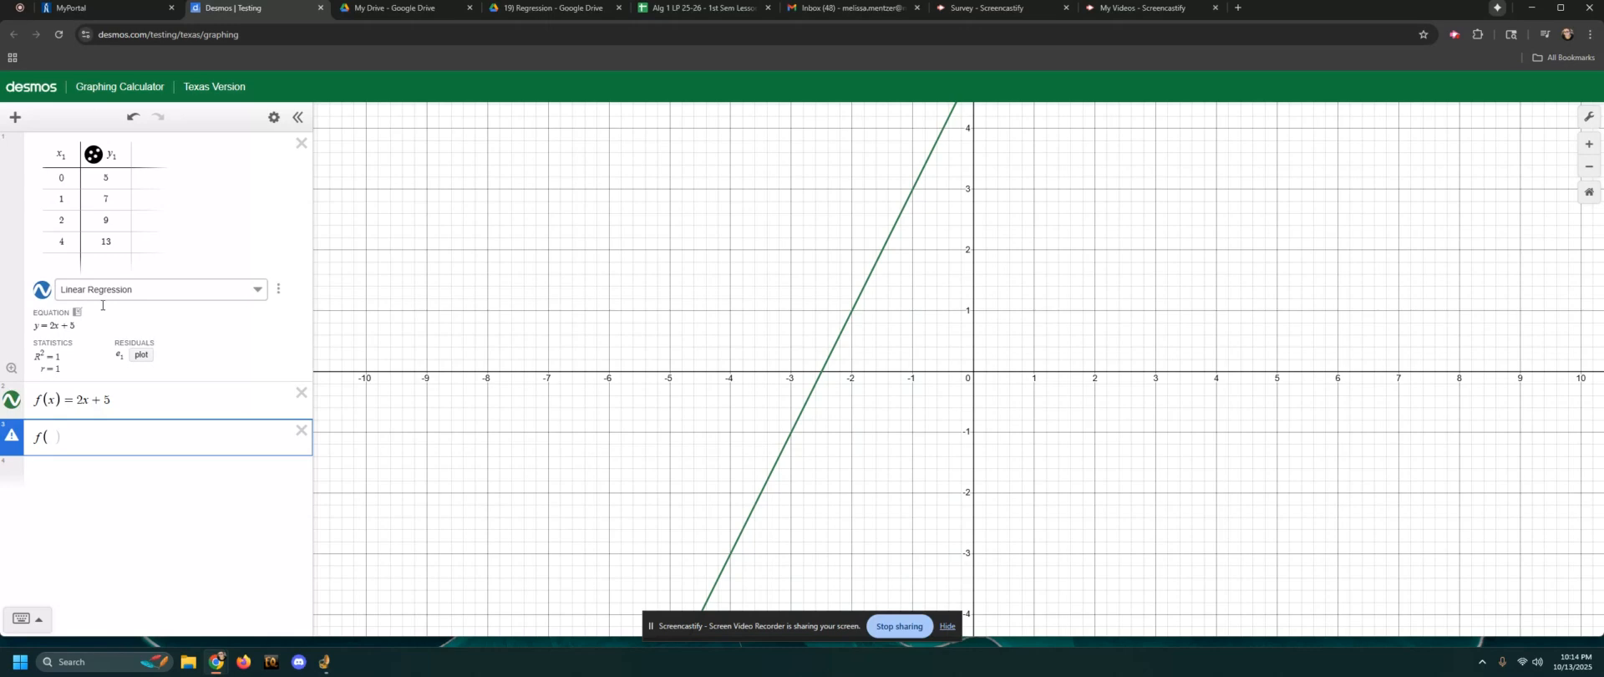
type("21")
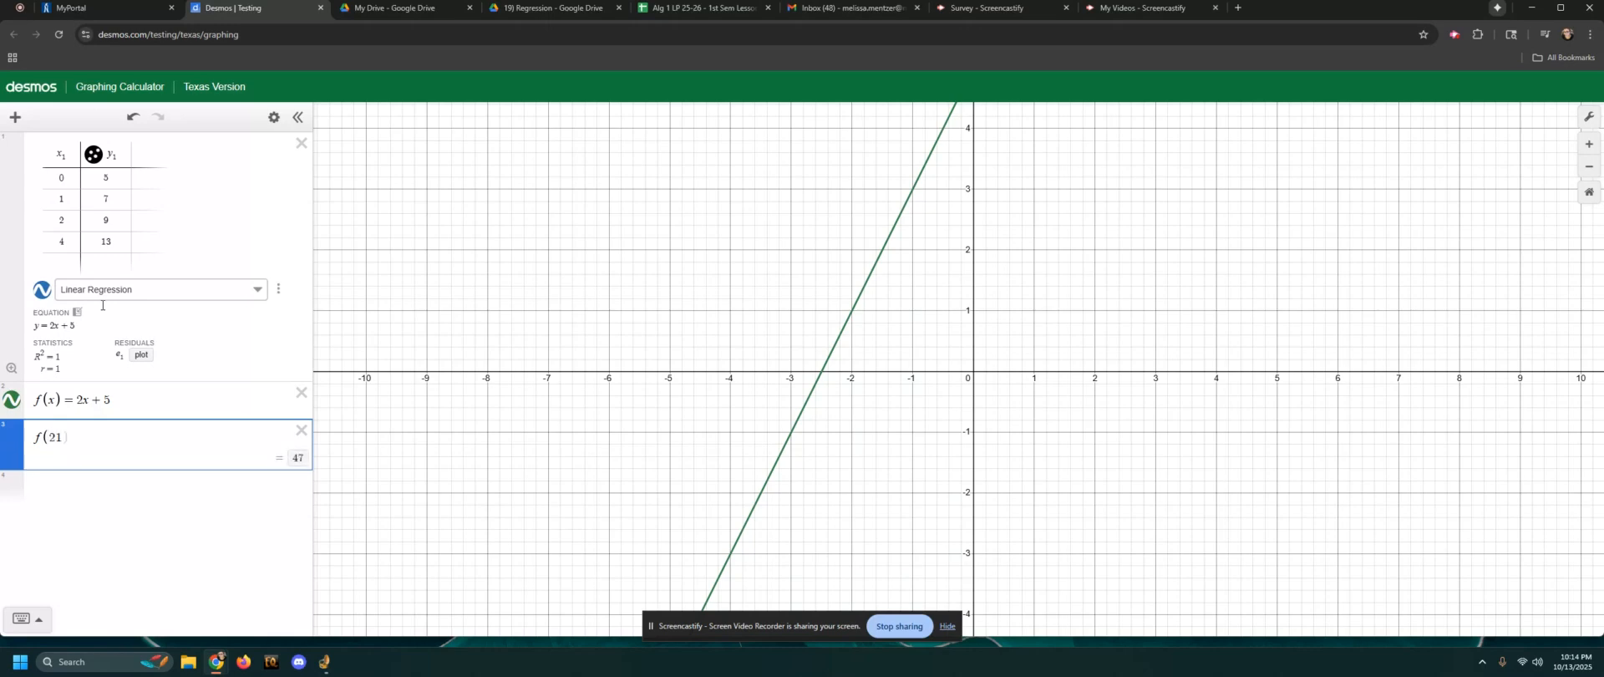
key("Return")
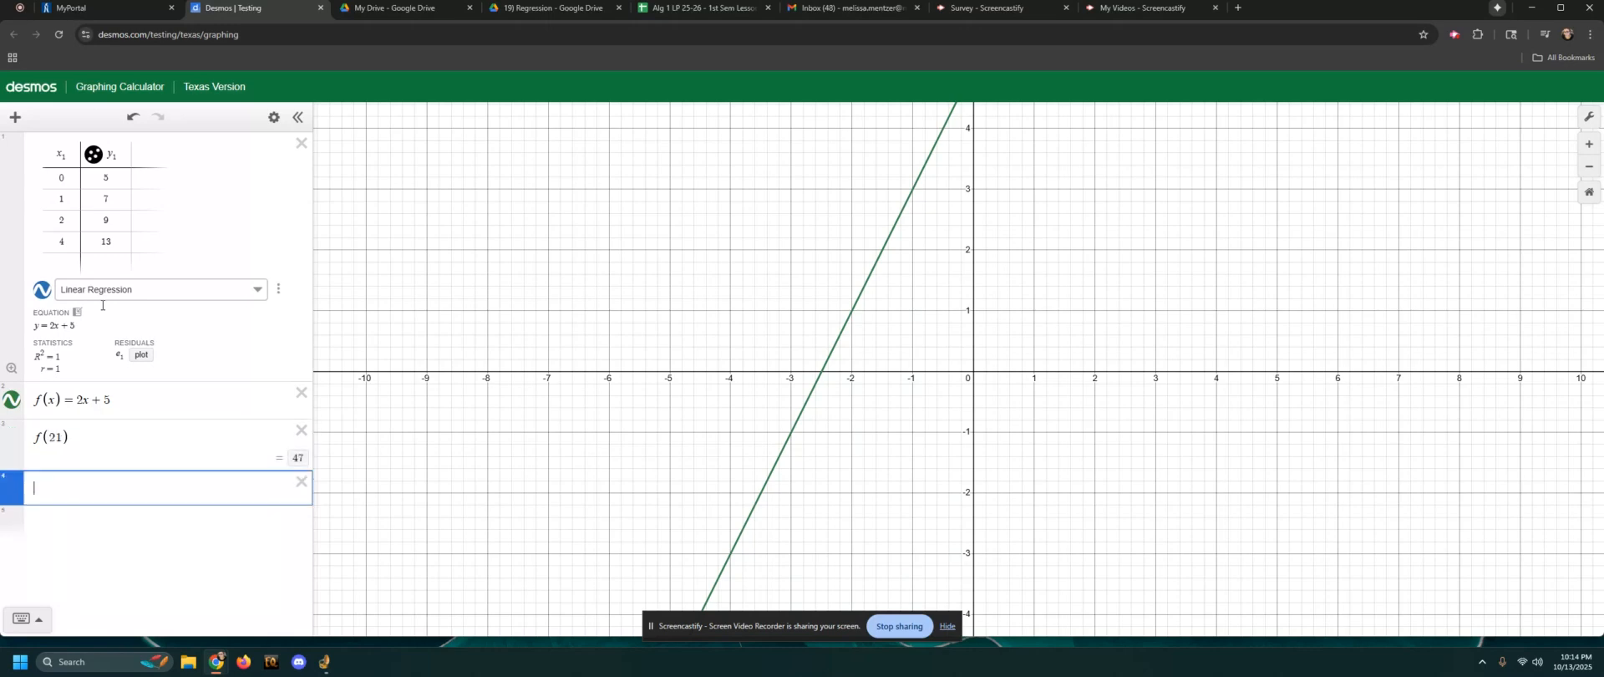
type("f(")
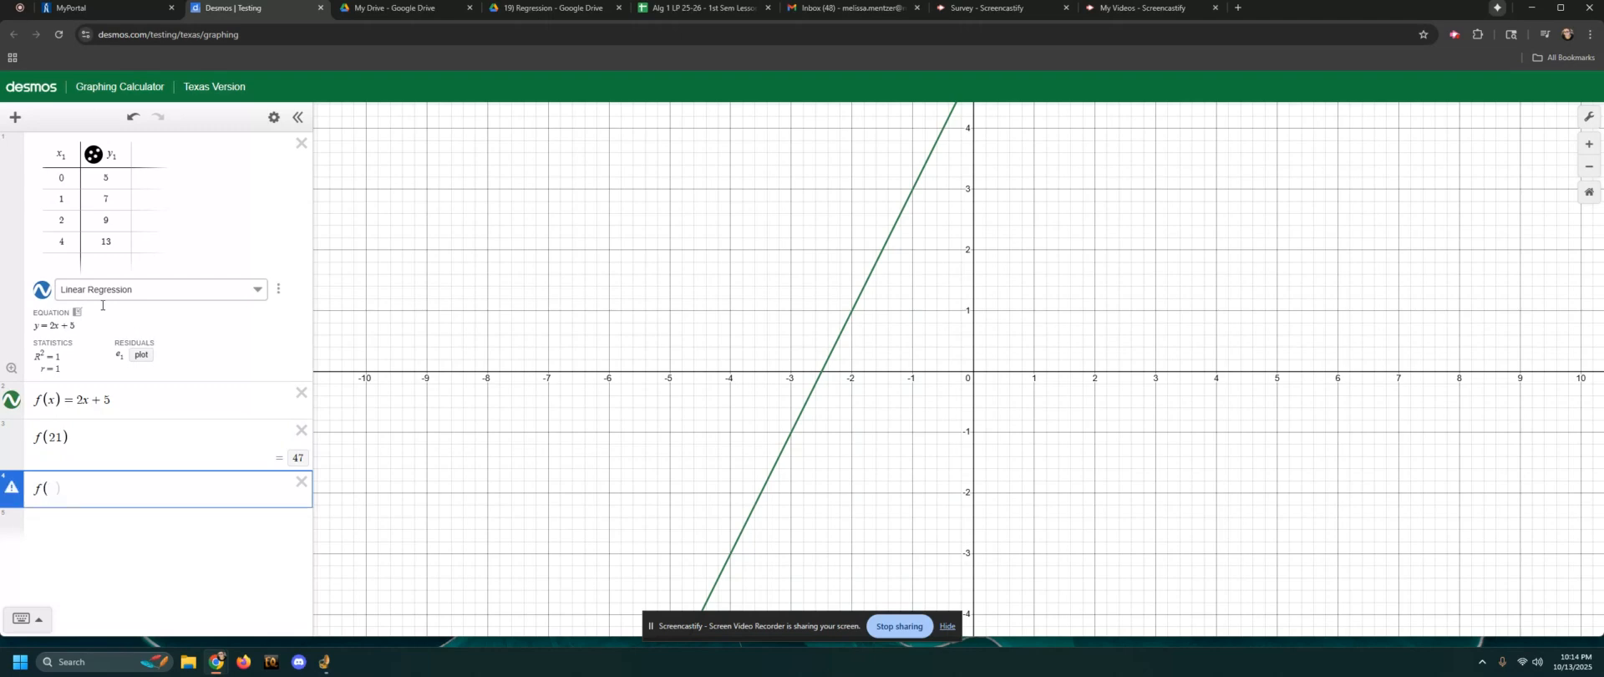
type("-3")
key("Return")
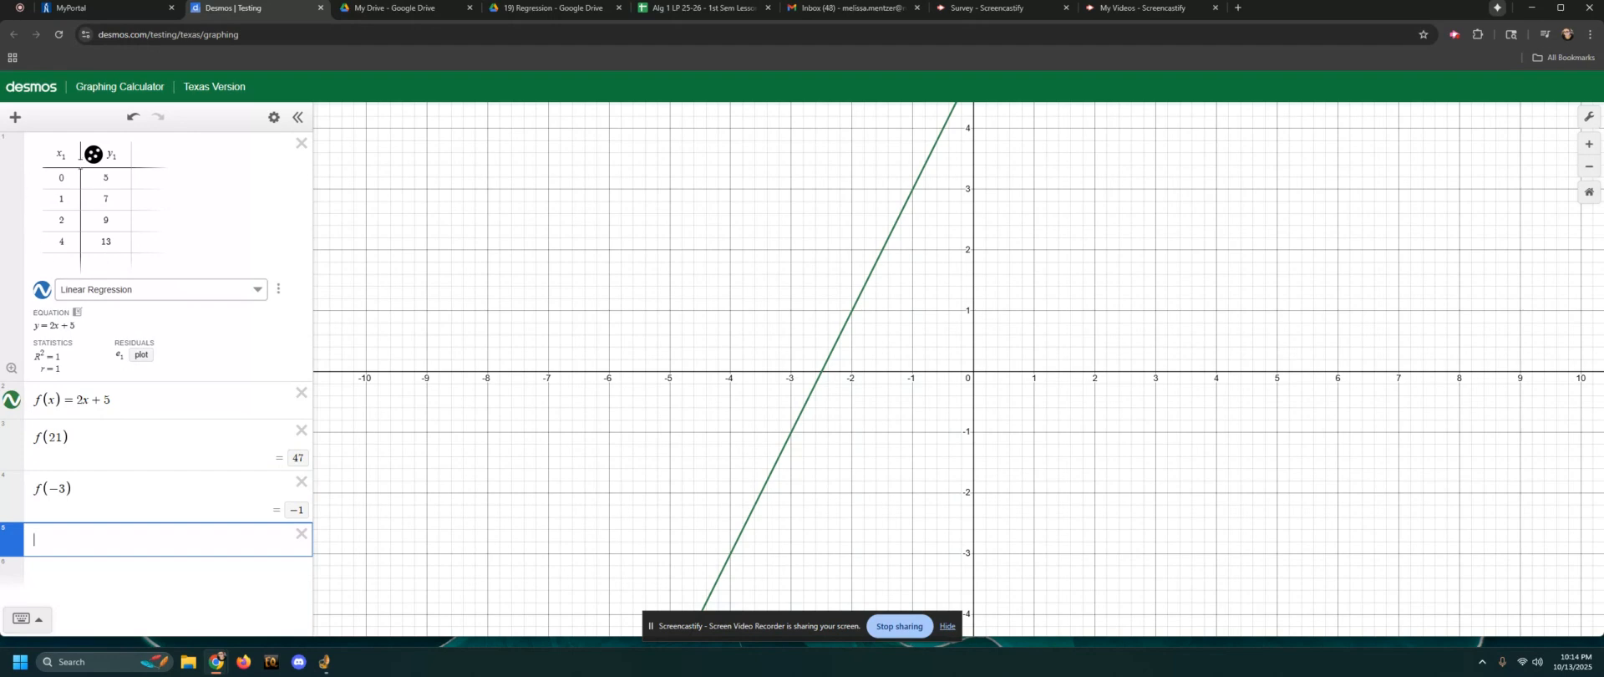
Compare the regression equation with the function and examine where the line crosses the y-axis on the graph
double_click(36, 325)
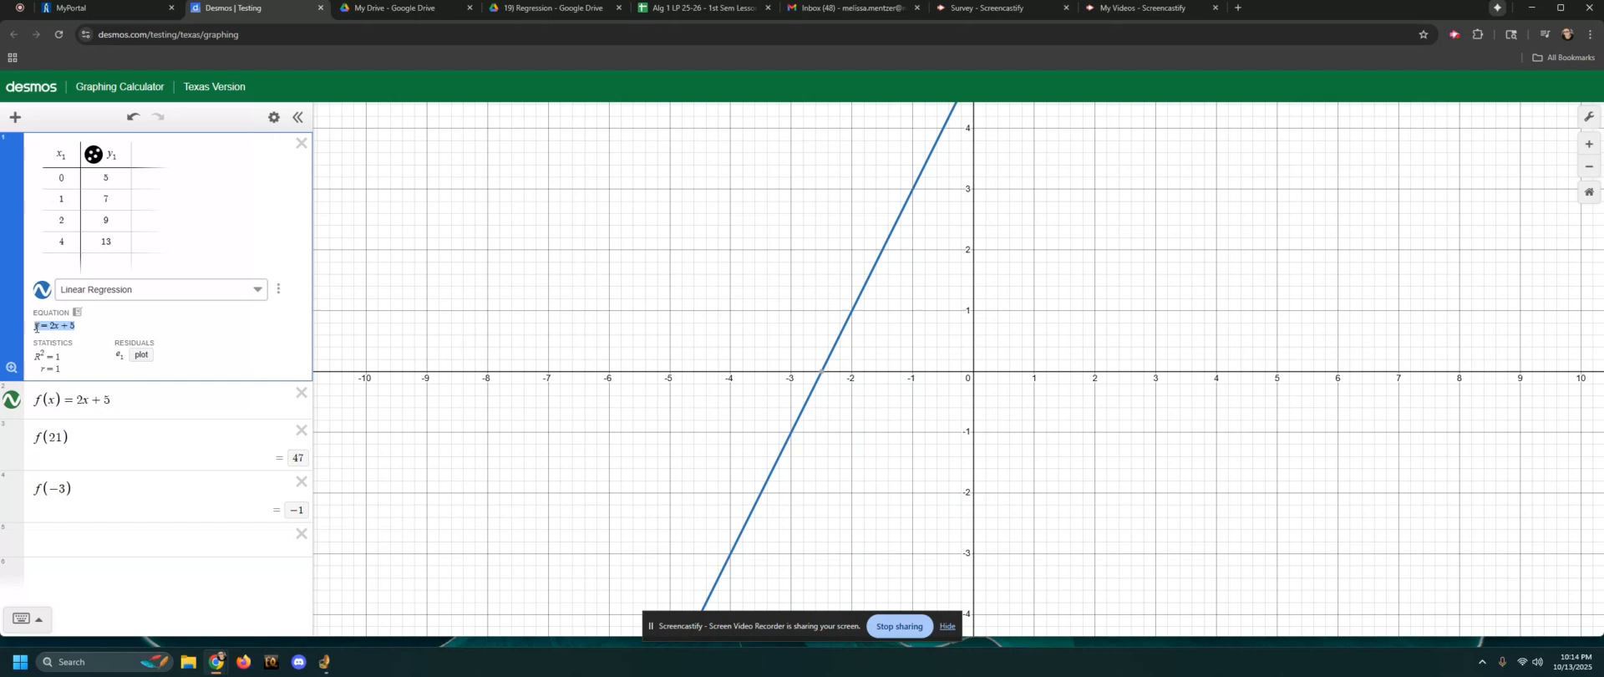
left_click(76, 400)
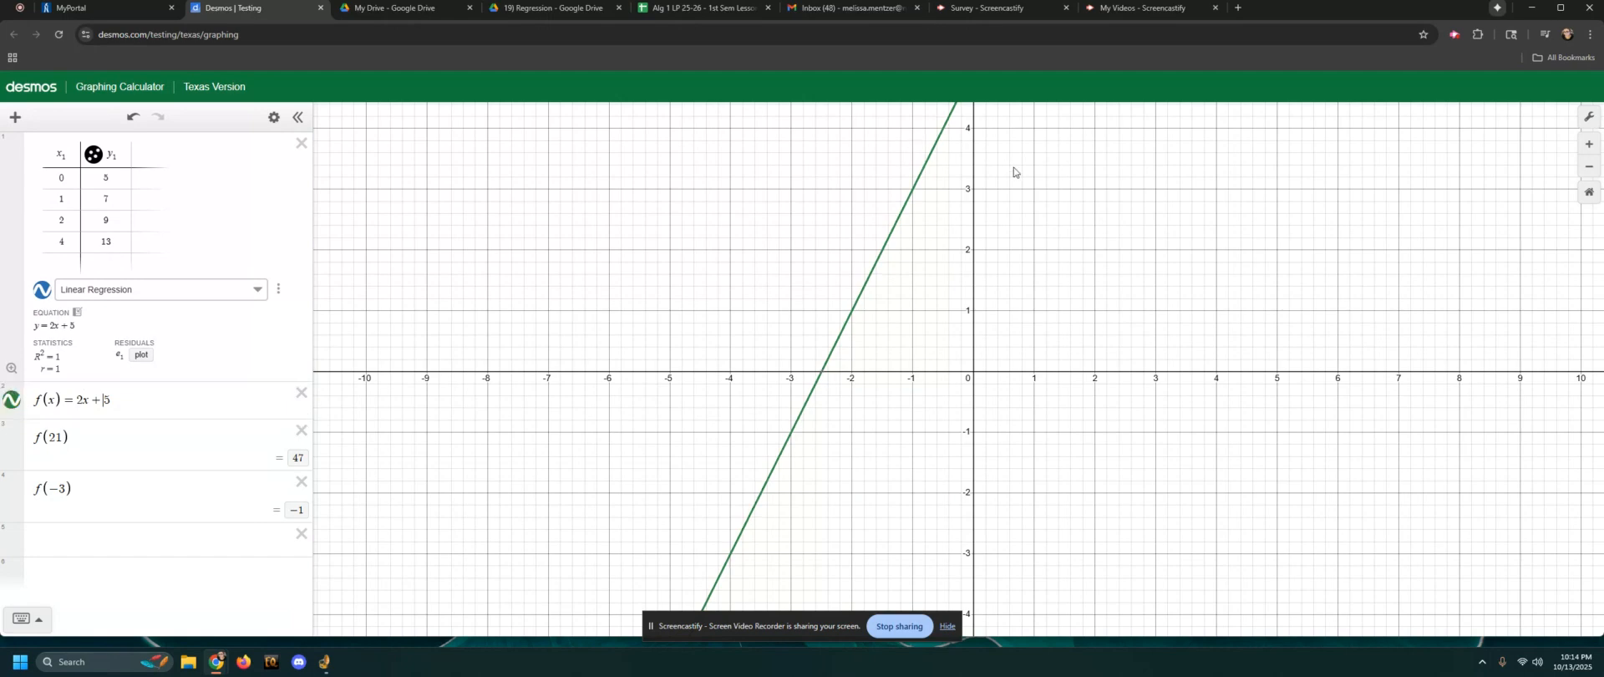
left_click_drag(1014, 167, 1029, 293)
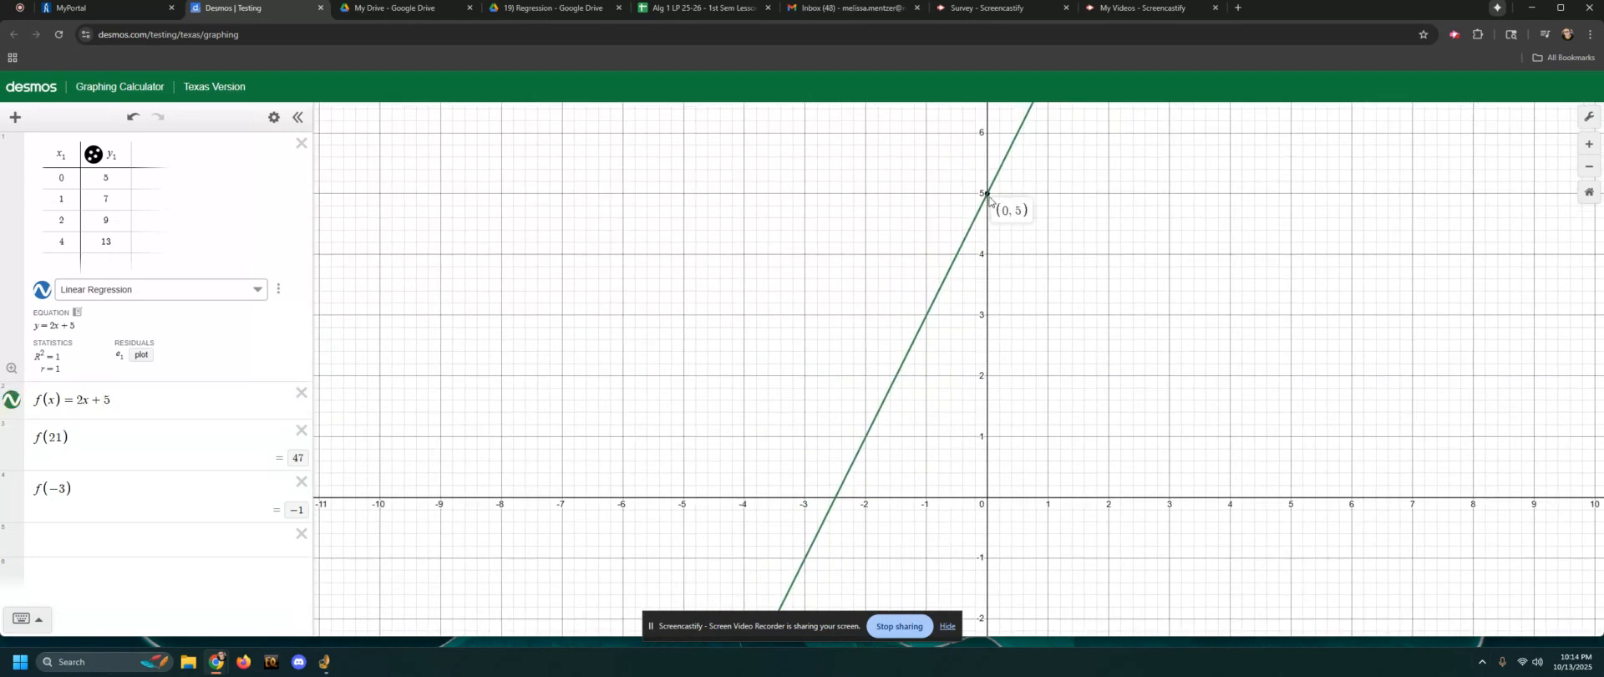